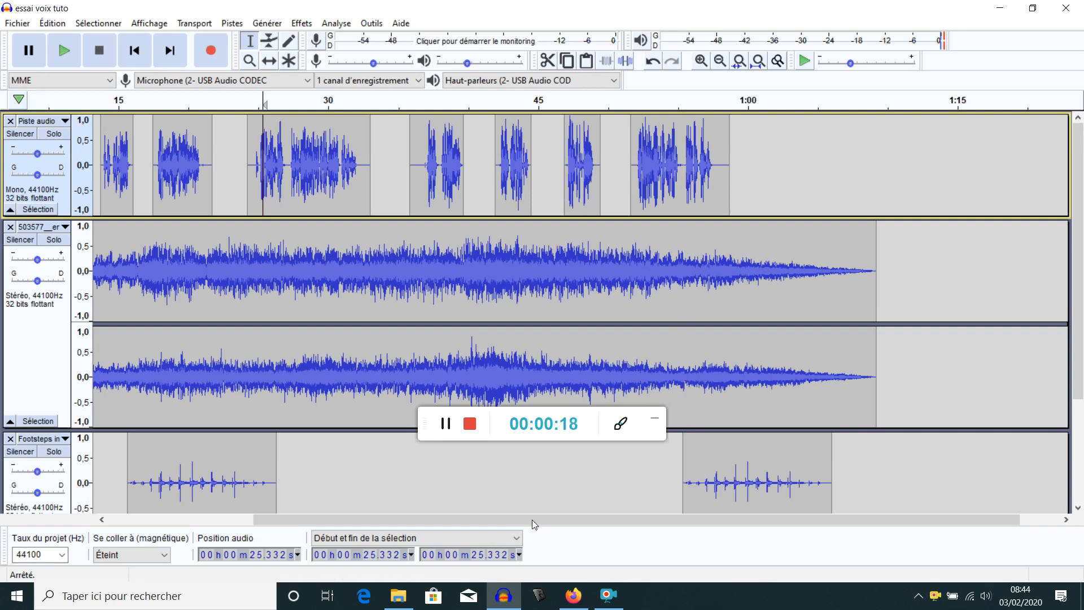
Select all the voice clips on the Piste audio track, from 13.773 s to 58.705 s, and open the Réverbération effect.
left_click_drag(530, 519, 482, 523)
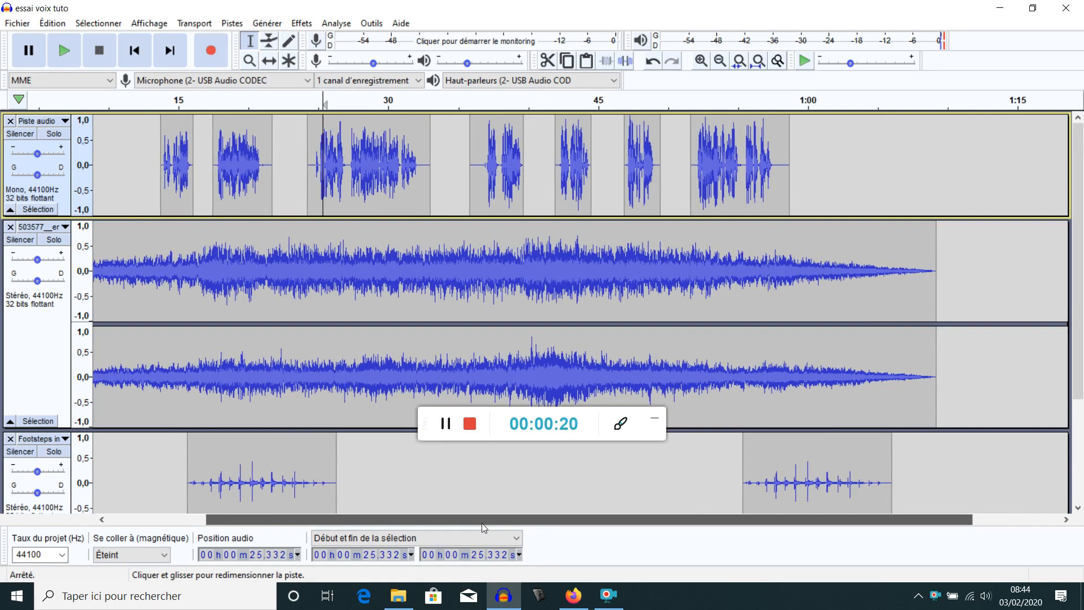
double_click(784, 170)
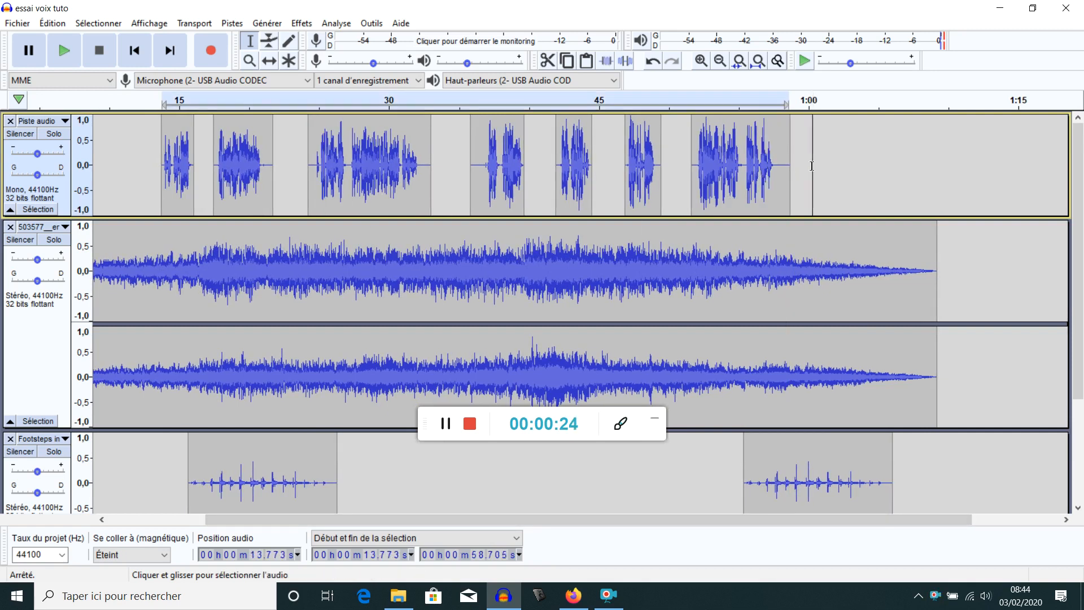
left_click(815, 173)
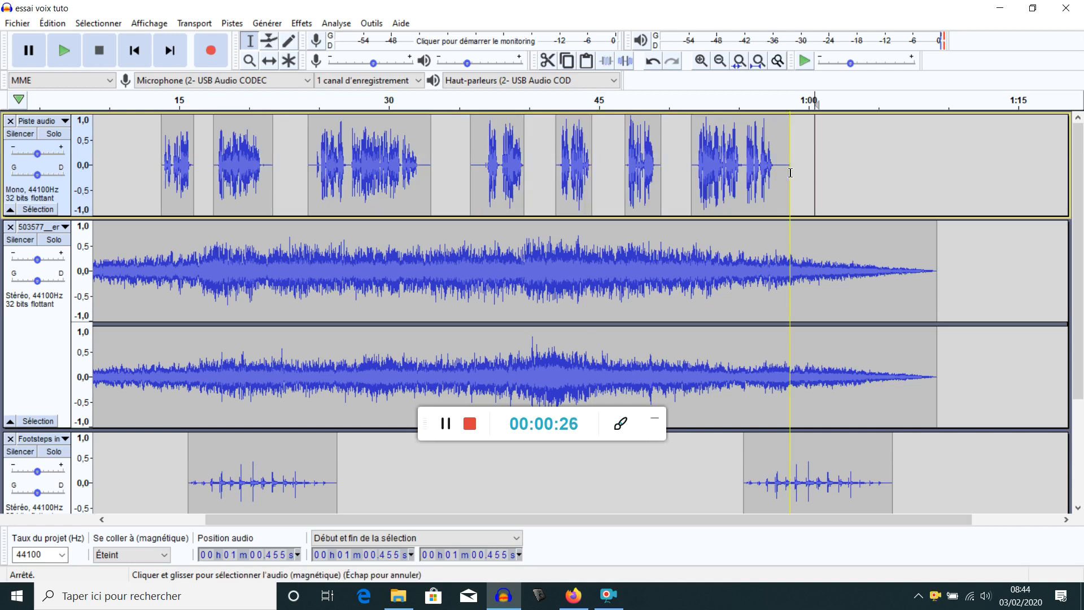
left_click_drag(790, 173, 161, 177)
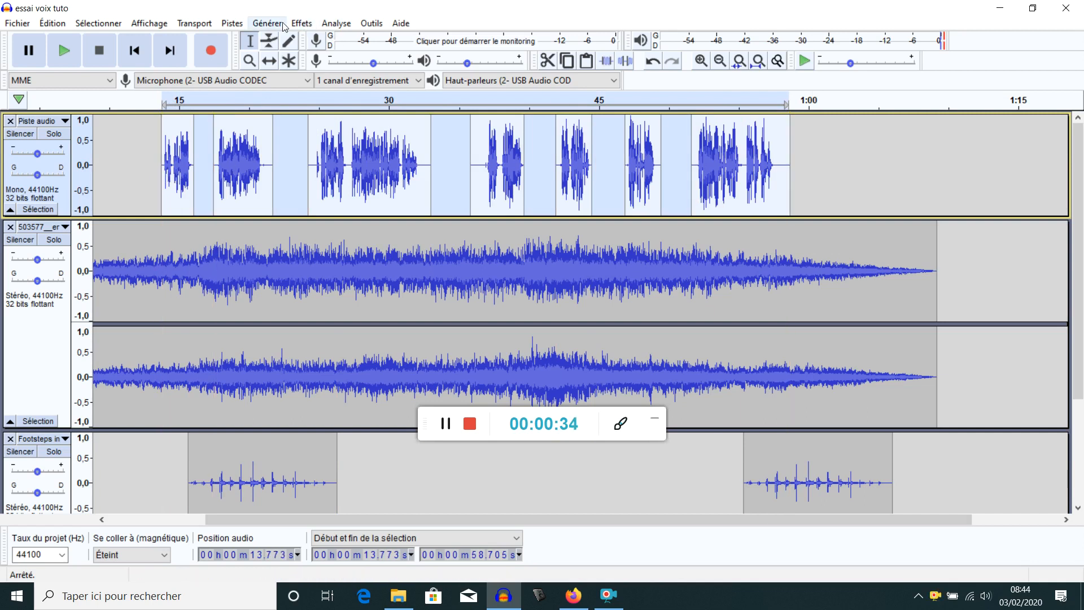
left_click(302, 23)
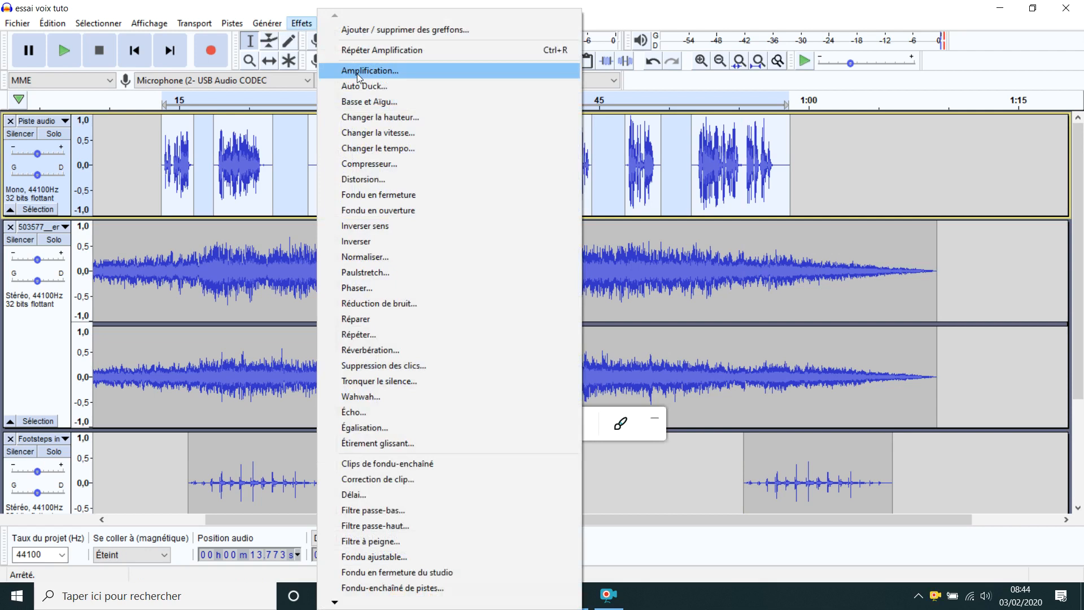
left_click(398, 350)
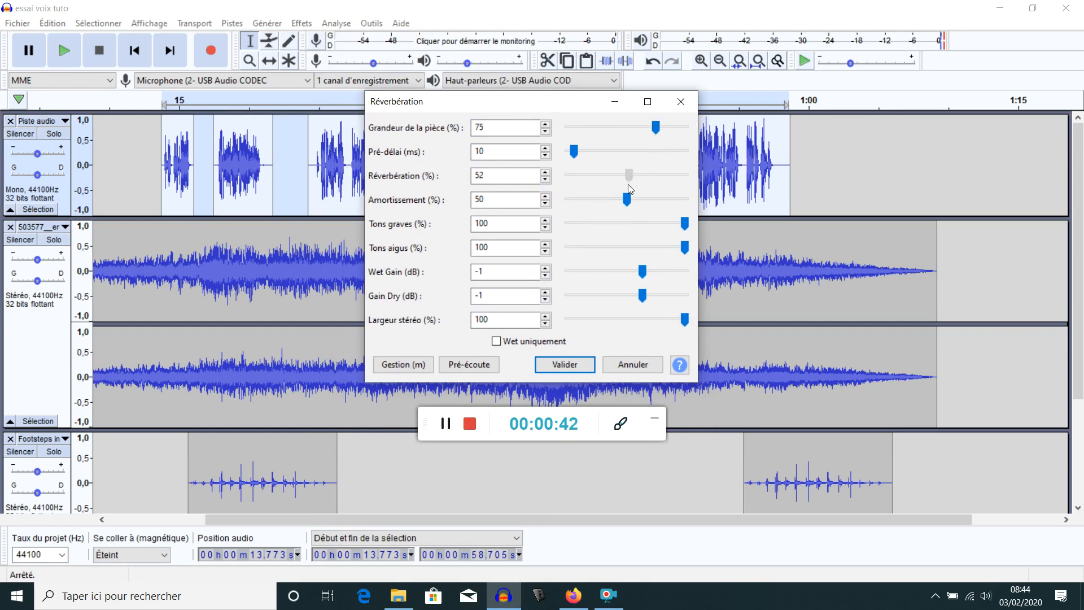
Preview the reverb on the voice clips and adjust the dry gain to 0 dB.
left_click(482, 364)
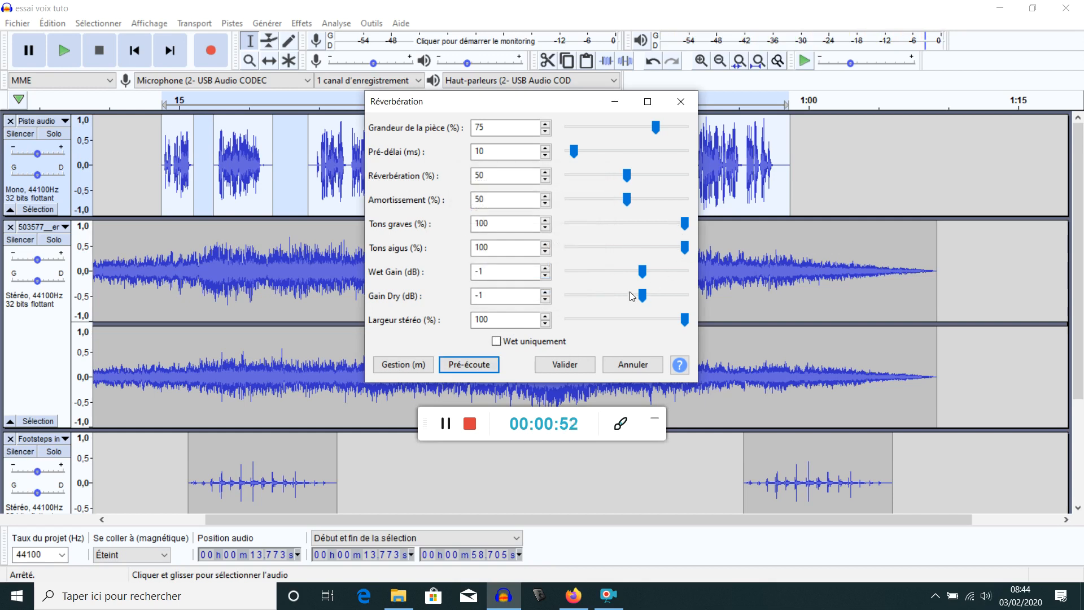
left_click_drag(647, 305, 654, 305)
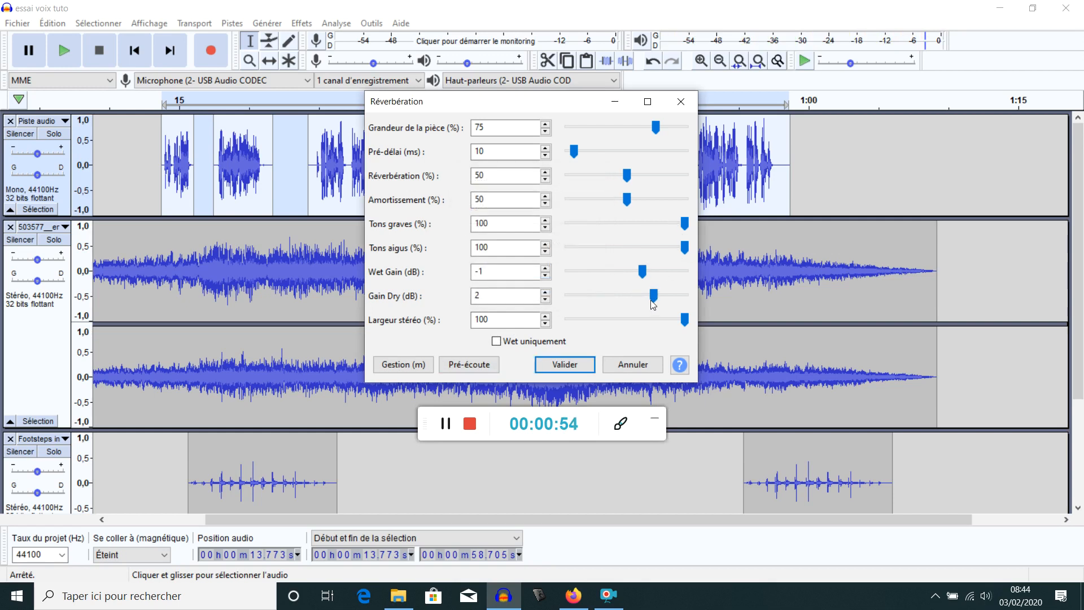
left_click(465, 367)
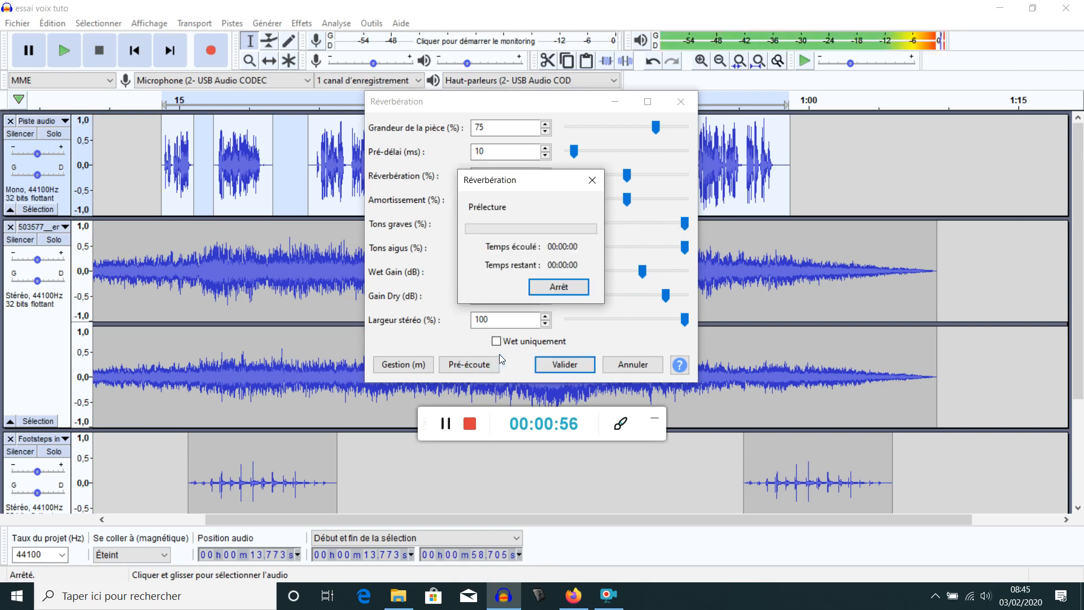
left_click(548, 288)
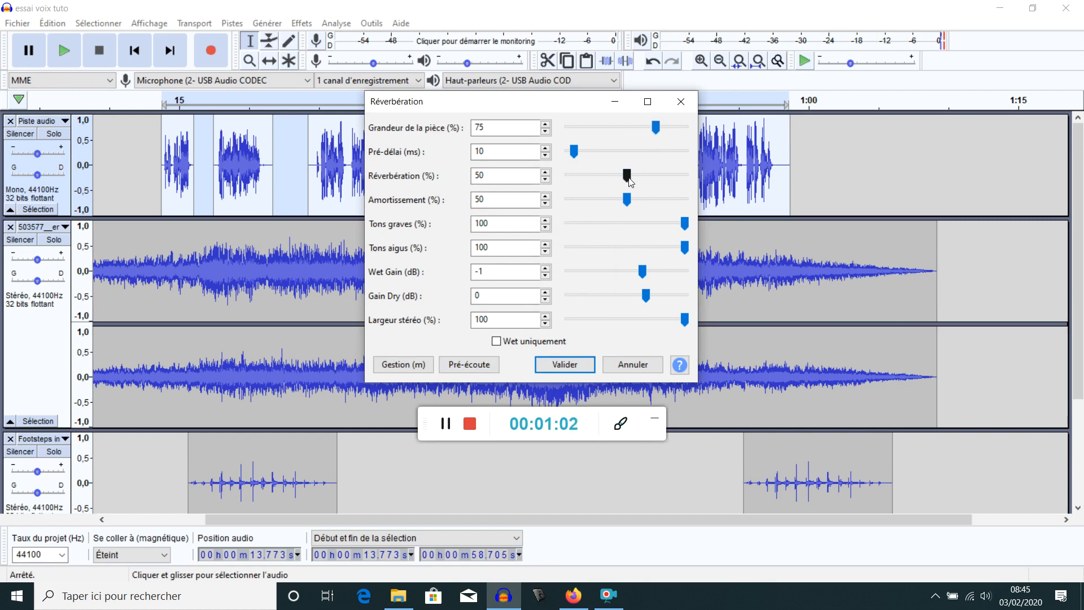
Set the reverberation to 52 % and the room size to 68 %, preview the result, and apply it to the voice clips.
left_click(468, 367)
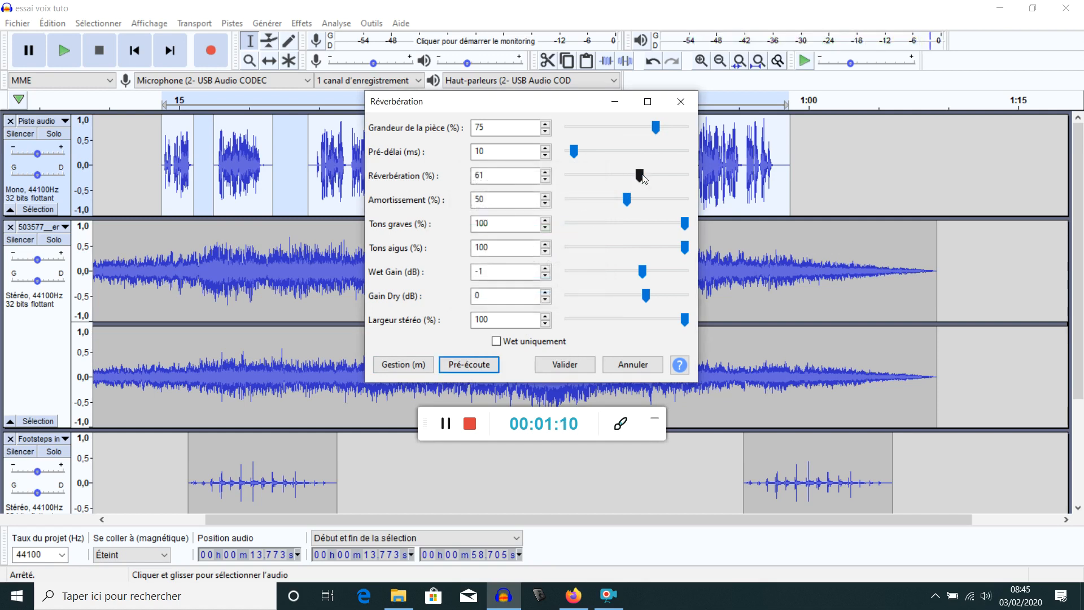
left_click_drag(659, 132, 650, 133)
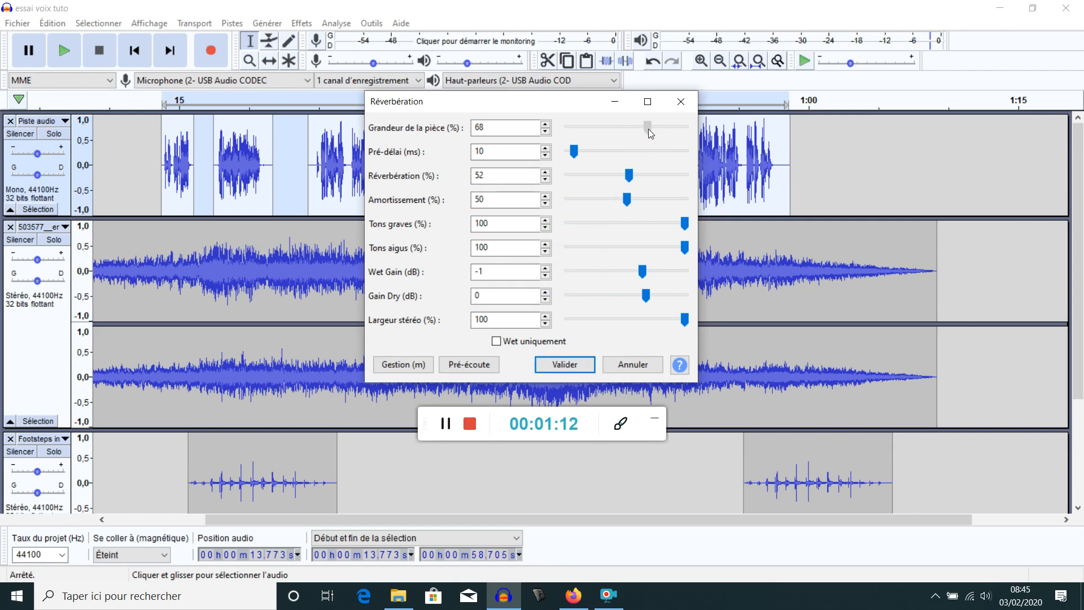
left_click(469, 365)
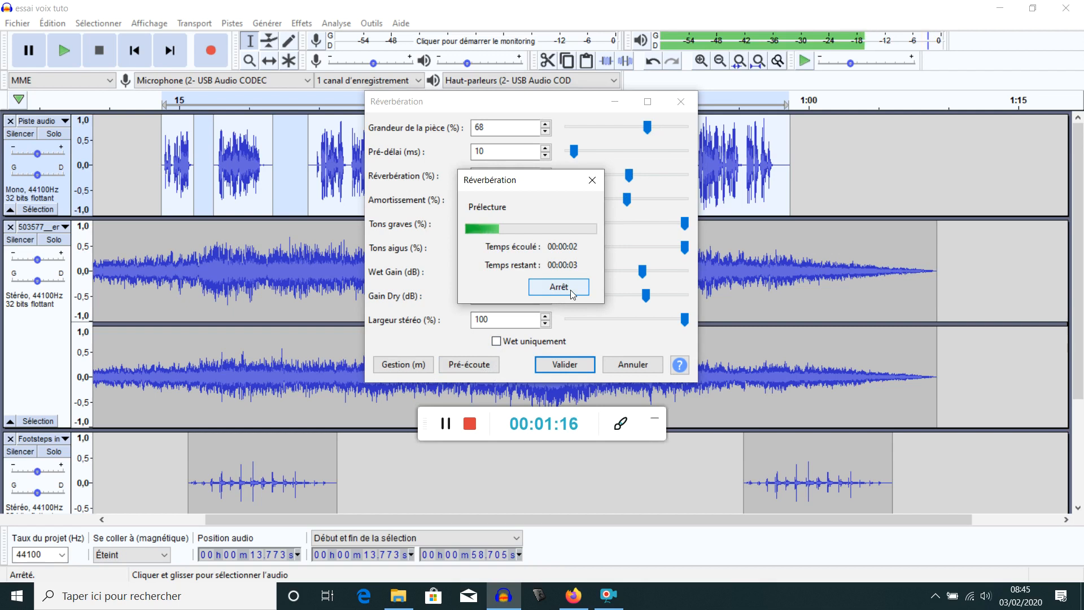
left_click(590, 179)
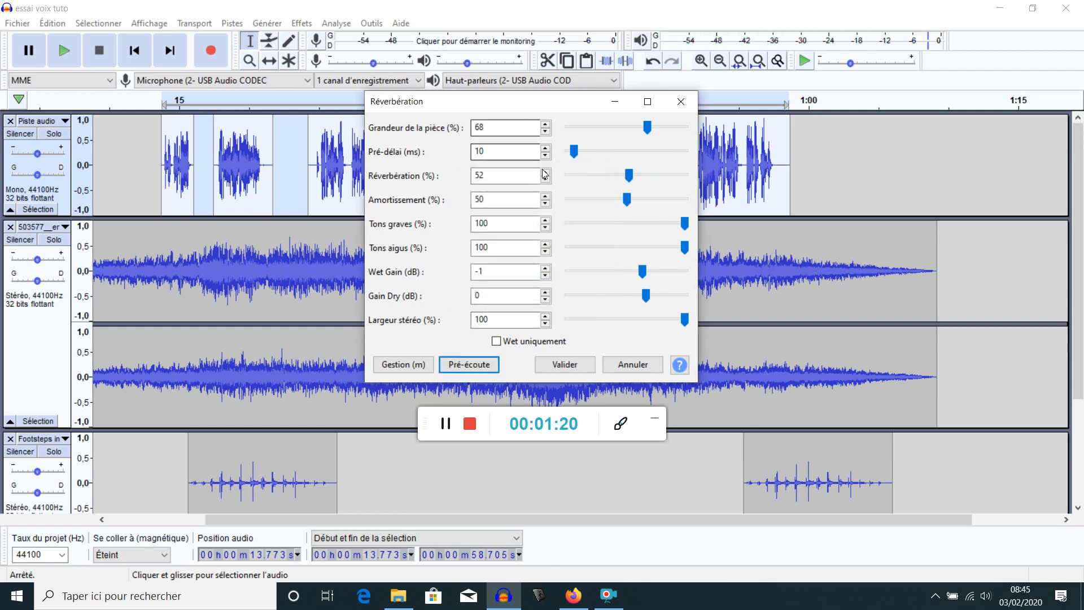
left_click(565, 365)
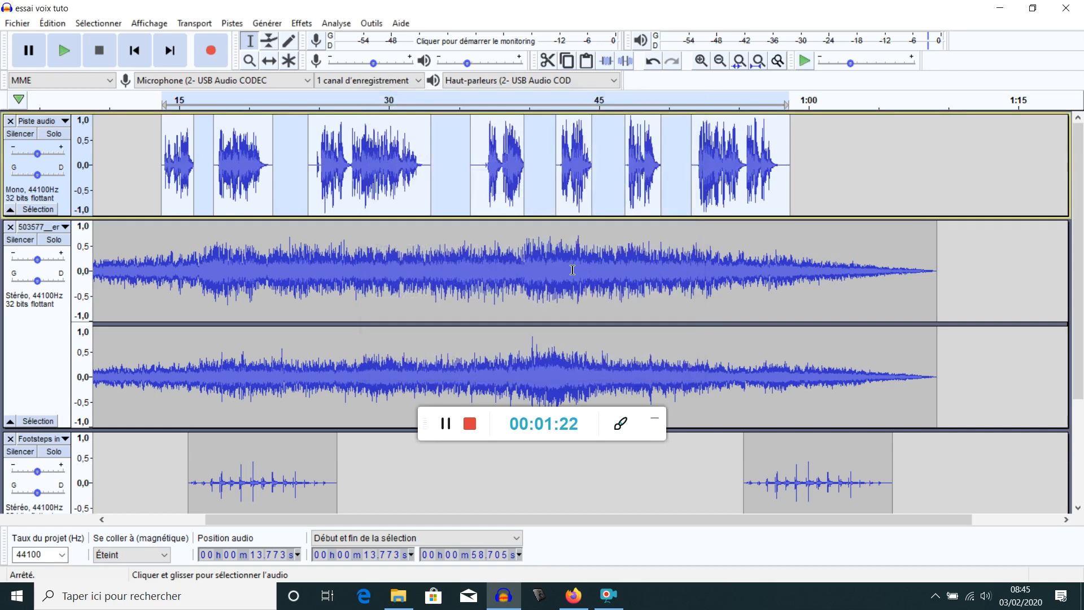
Clear the selection and listen to the mix with the processed voice from about 12.9 s, stopping playback after a while.
left_click(536, 179)
double_click(536, 179)
left_click(800, 176)
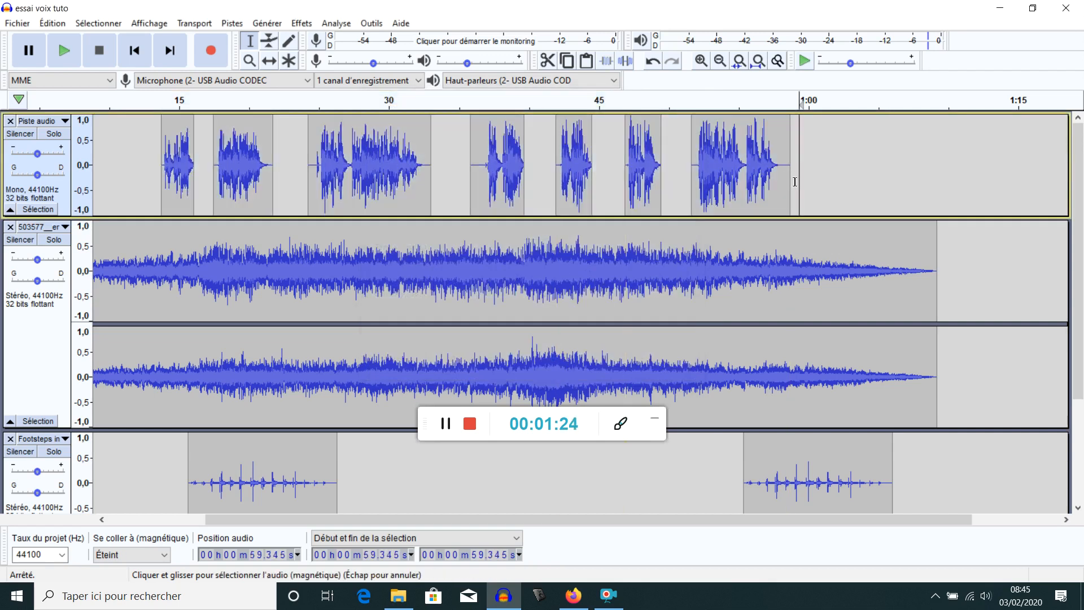
left_click(151, 138)
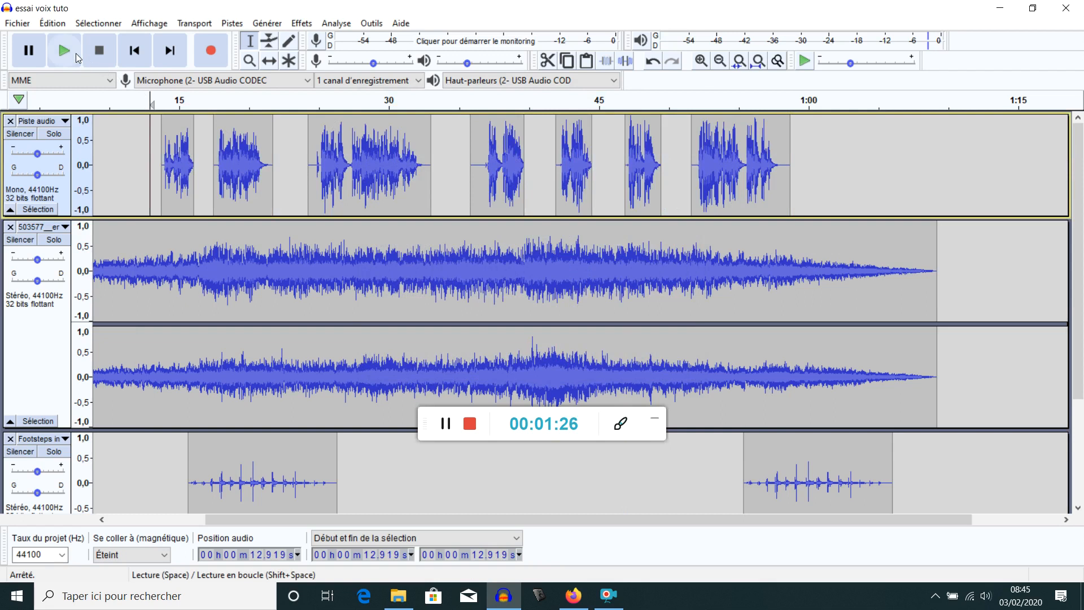
left_click(63, 53)
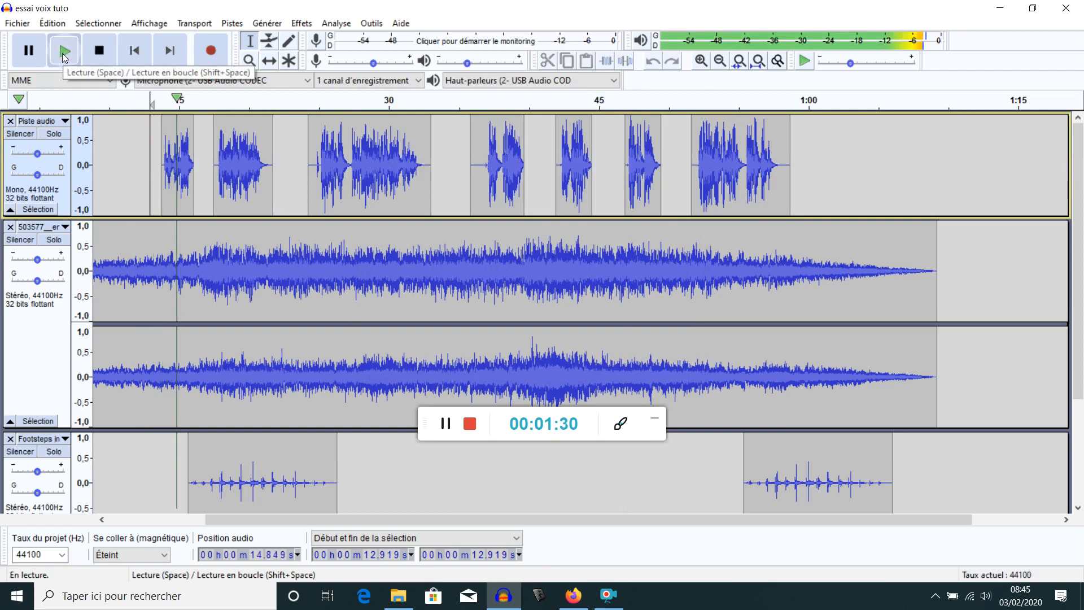
left_click(103, 57)
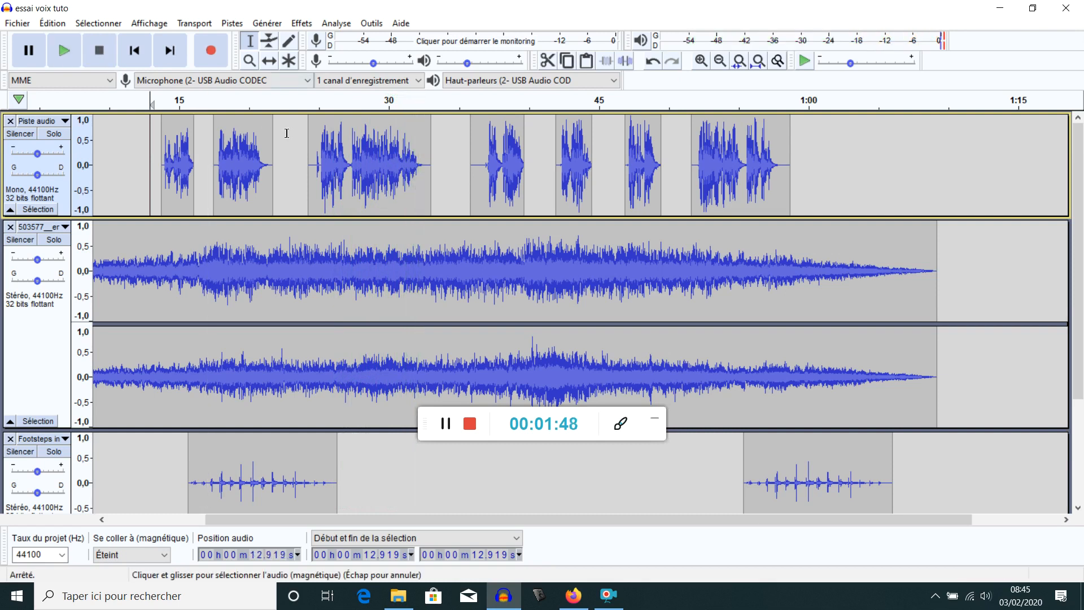
Select the short noise at the start of the third voice clip, from 24.866 s to 25.068 s, and delete it.
scroll(292, 157, "up", 2)
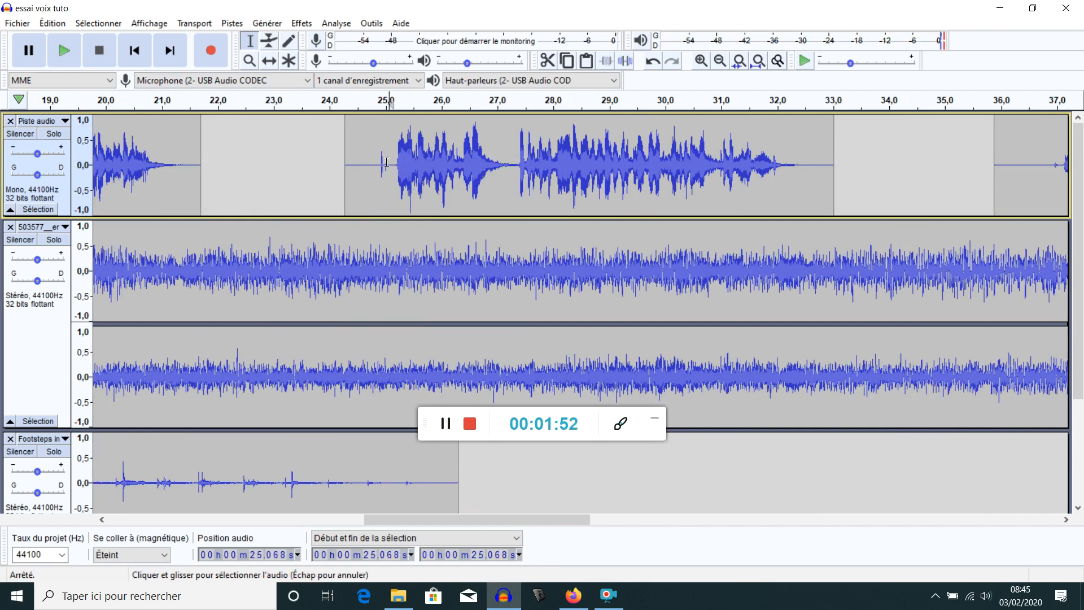
left_click_drag(390, 162, 378, 163)
left_click(64, 50)
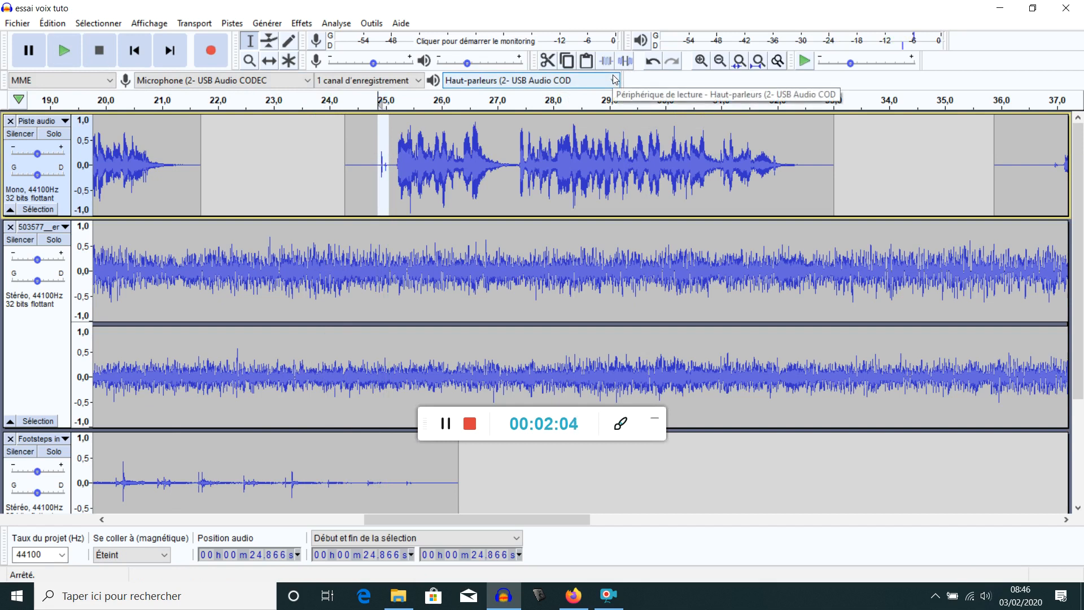
key("Delete")
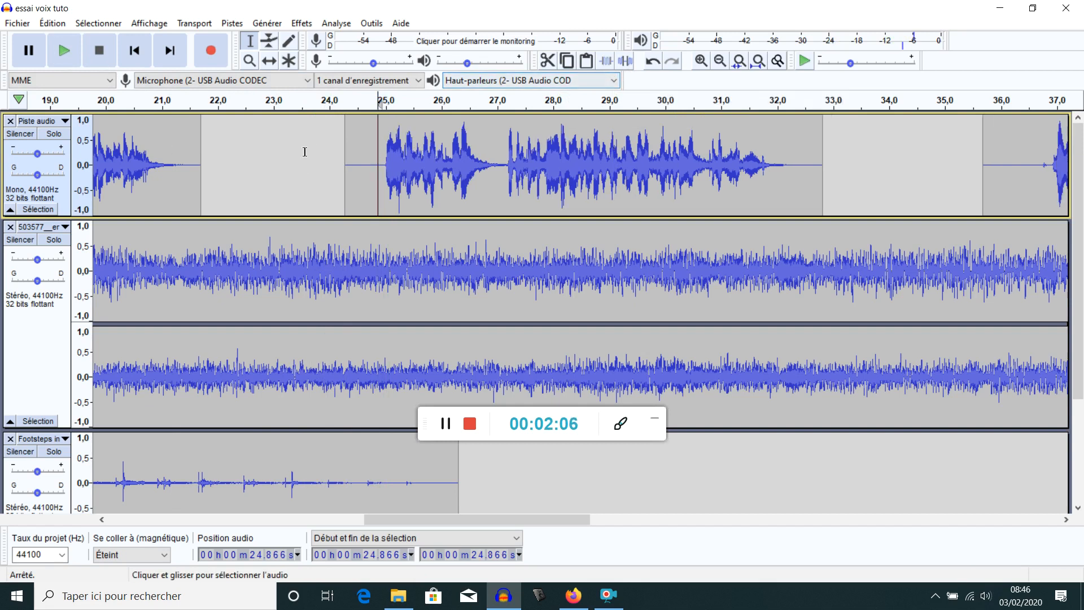
Undo the deletion of the short noise and silence that selected range instead, then clear the selection.
left_click(657, 67)
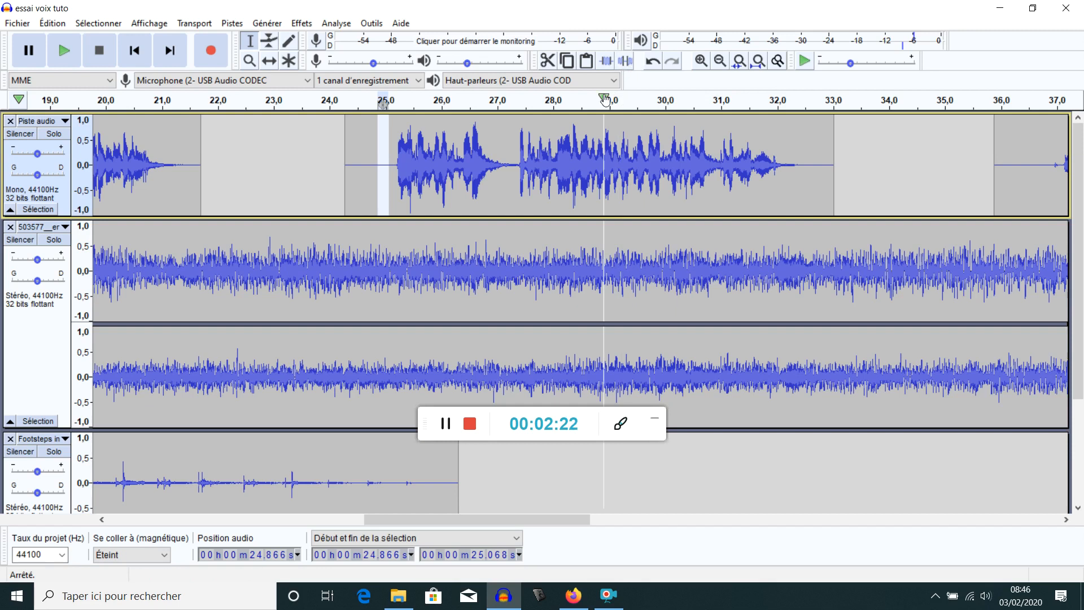
left_click(574, 164)
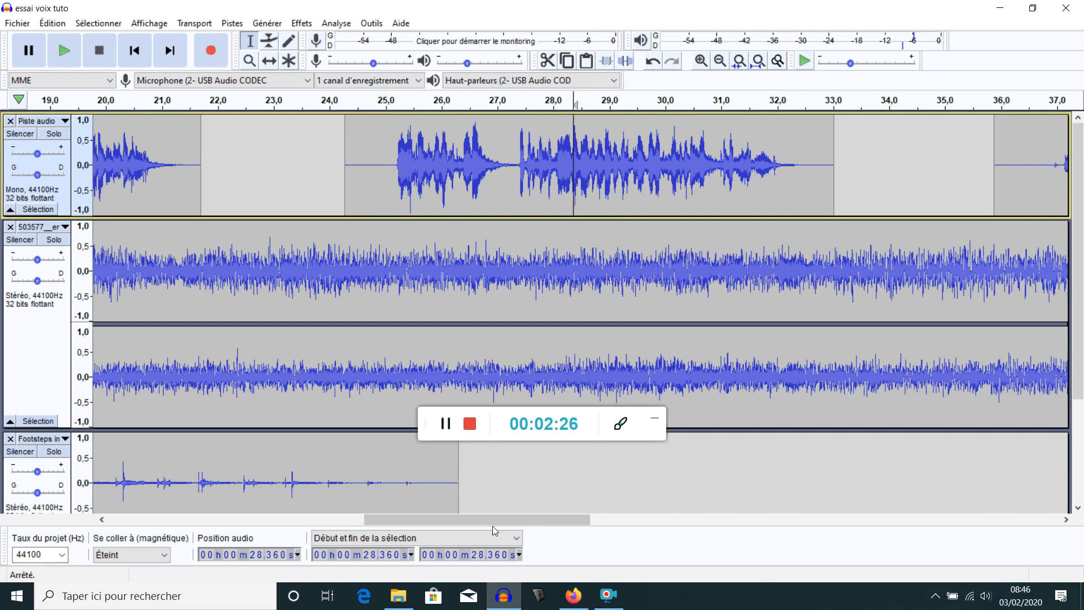
Select the first voice clip, from 13.773 s to 16.055 s, and open the Distorsion effect.
left_click_drag(492, 527, 326, 525)
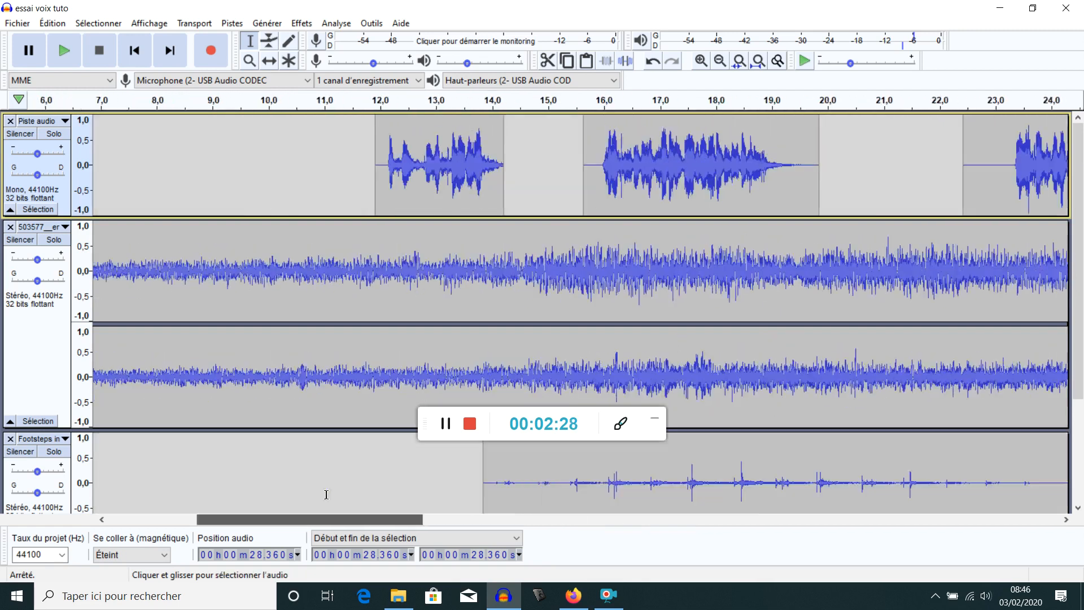
left_click(302, 23)
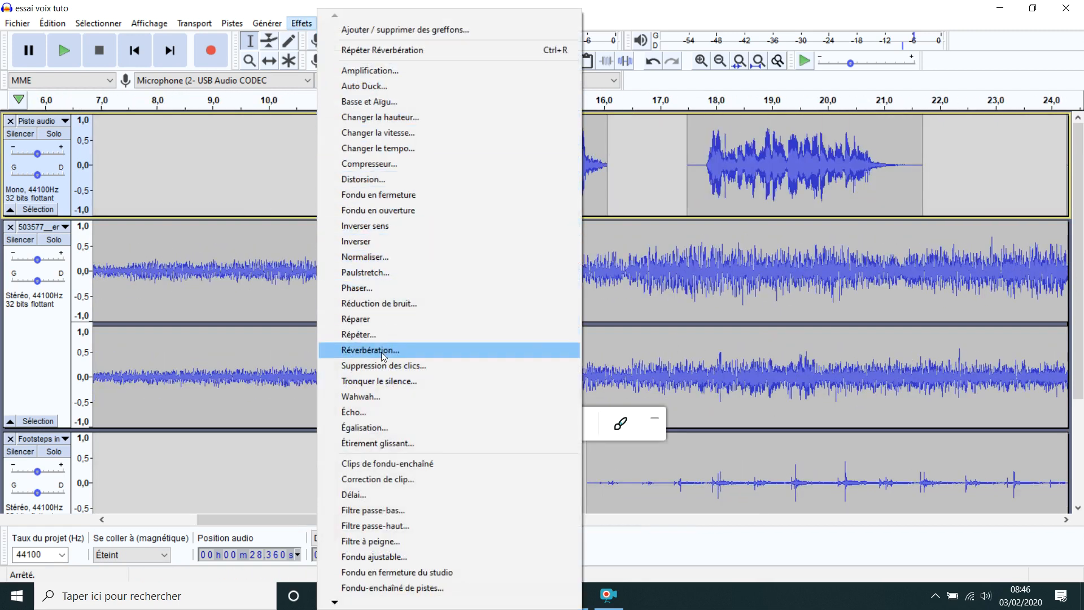
left_click(688, 203)
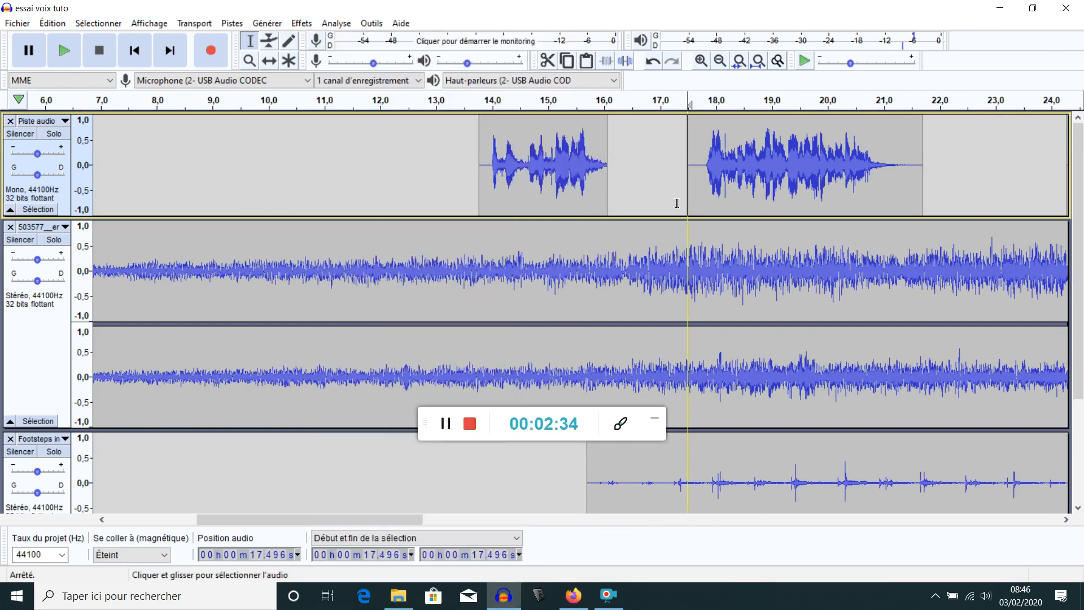
left_click_drag(391, 523, 422, 525)
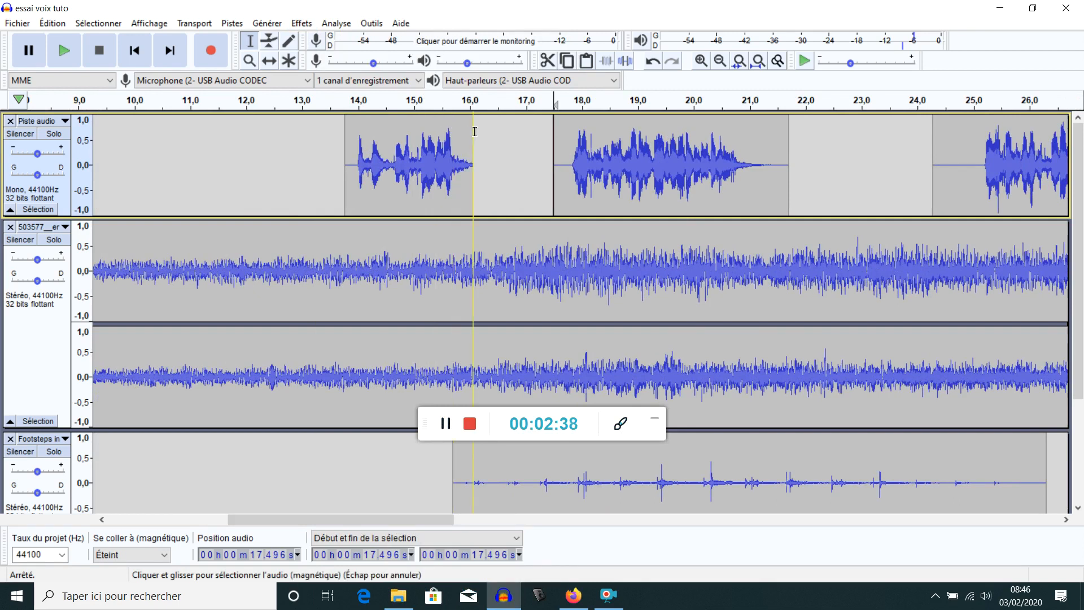
left_click_drag(473, 135, 346, 148)
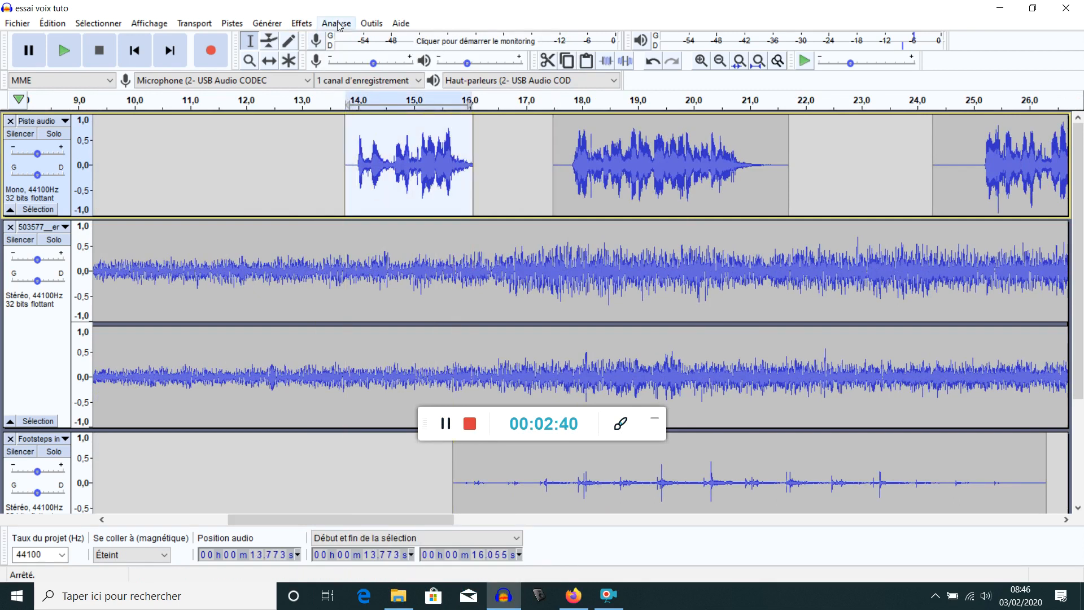
left_click(302, 23)
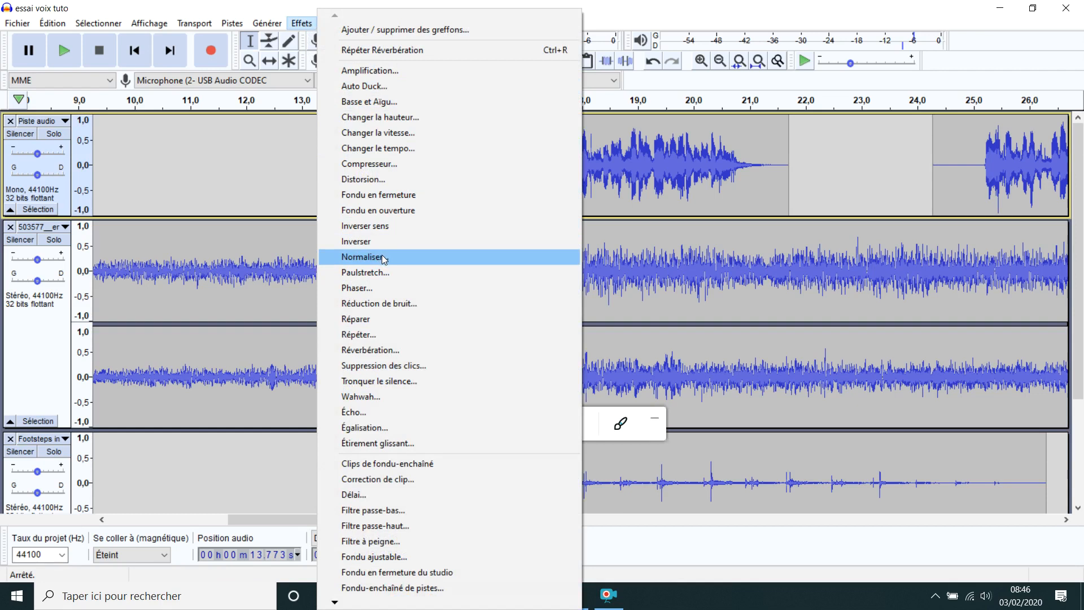
left_click(381, 178)
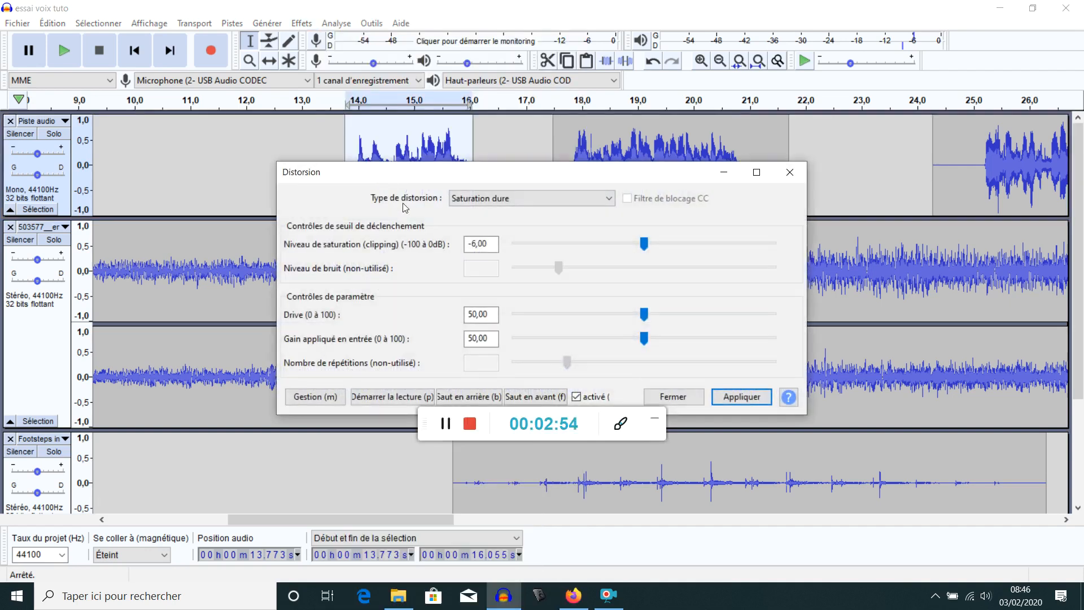
Move the Distorsion dialog clear of the clip and preview the Saturation dure distortion on the selected voice clip.
left_click_drag(483, 178, 369, 75)
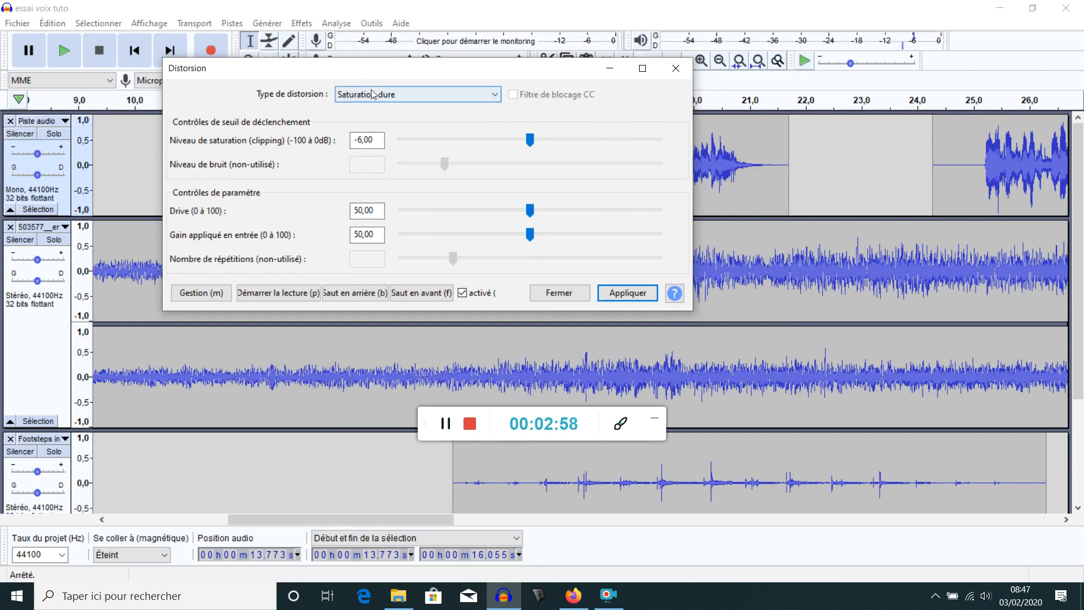
left_click_drag(404, 70, 349, 267)
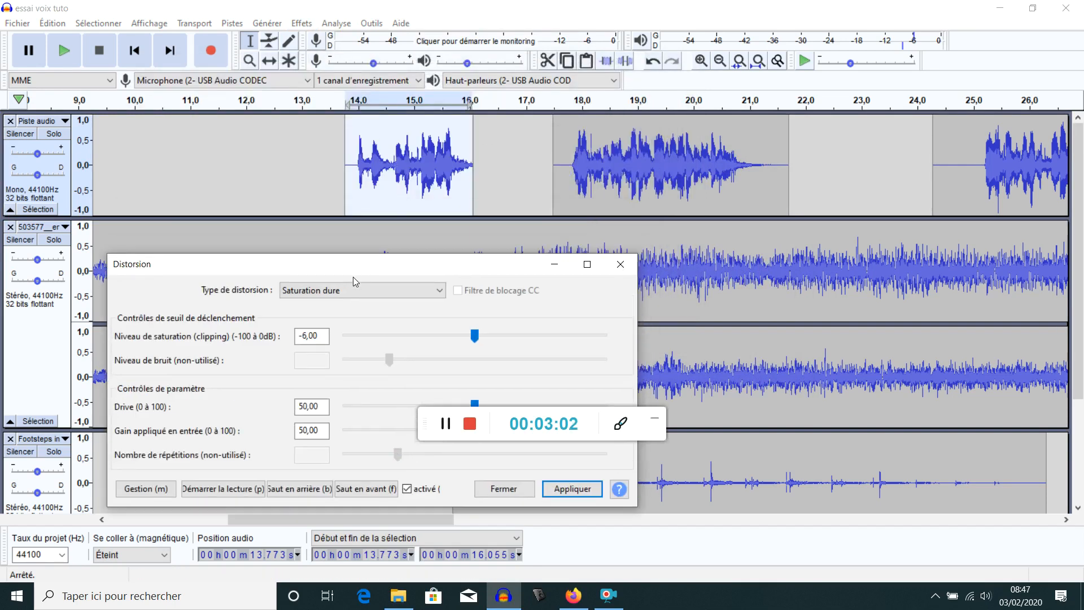
left_click_drag(331, 266, 319, 78)
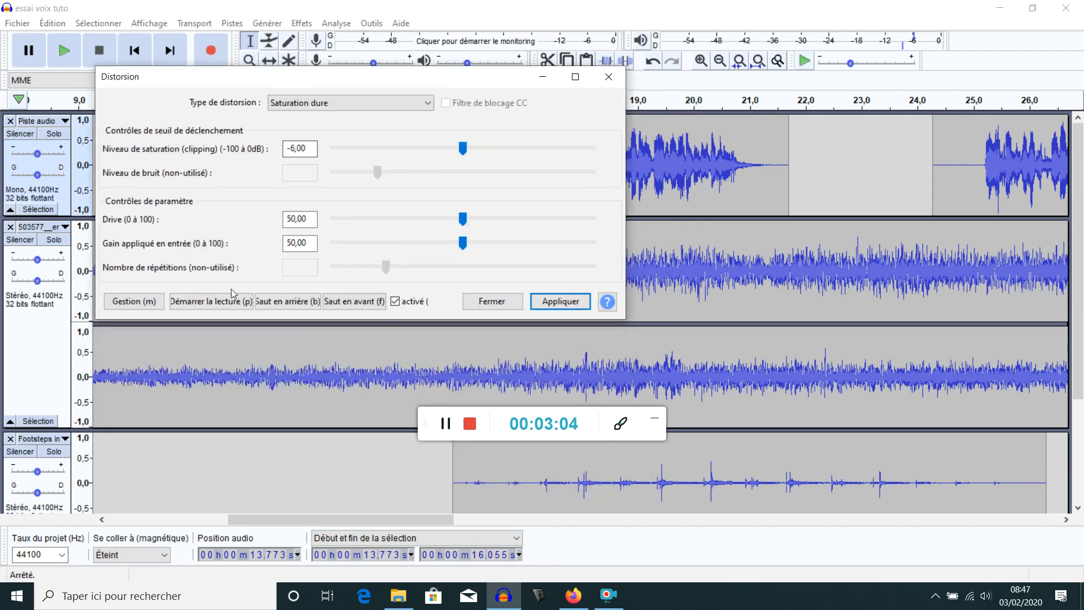
left_click(212, 307)
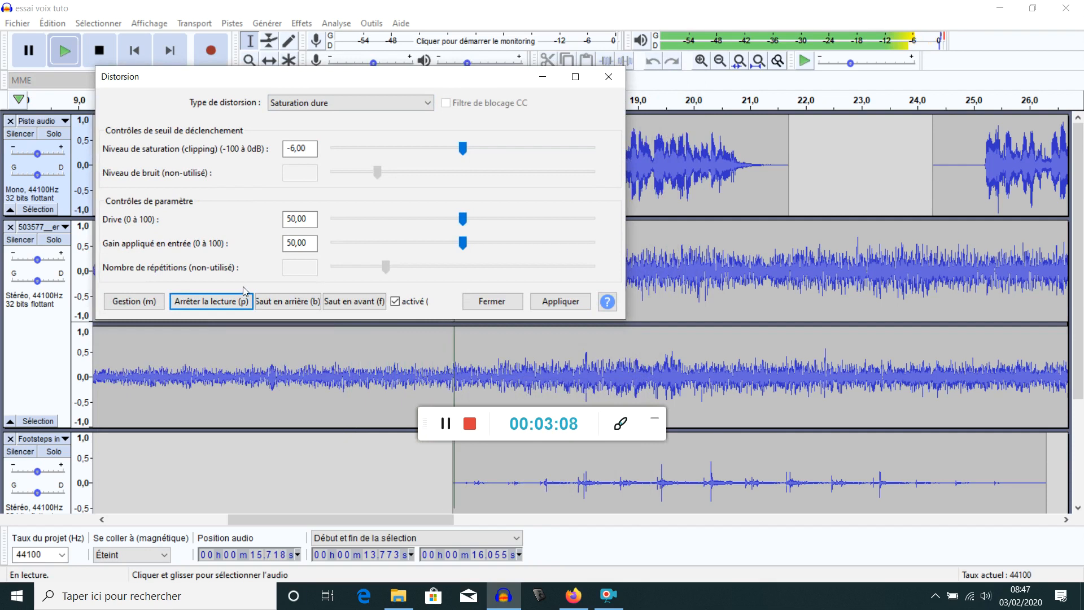
Switch the distortion type to Saturation molle and preview it on the selected clip.
left_click(425, 104)
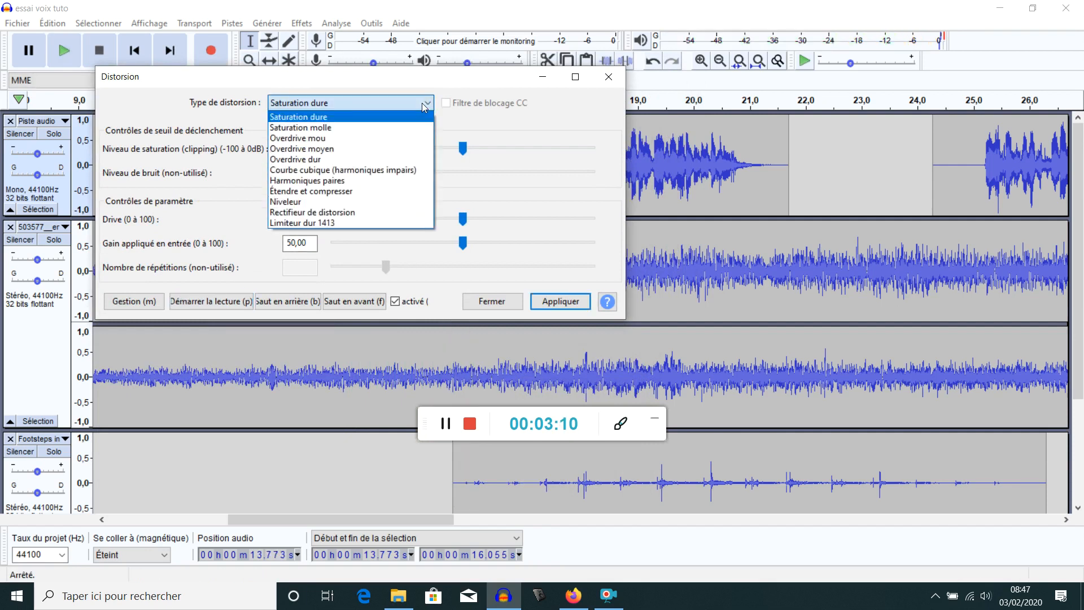
left_click(320, 130)
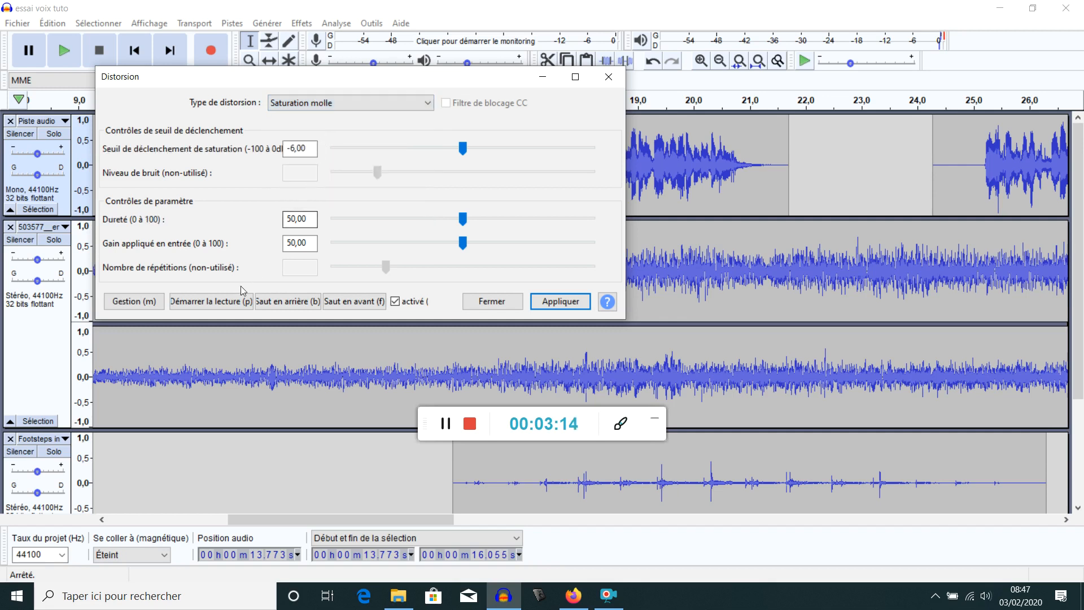
left_click(228, 302)
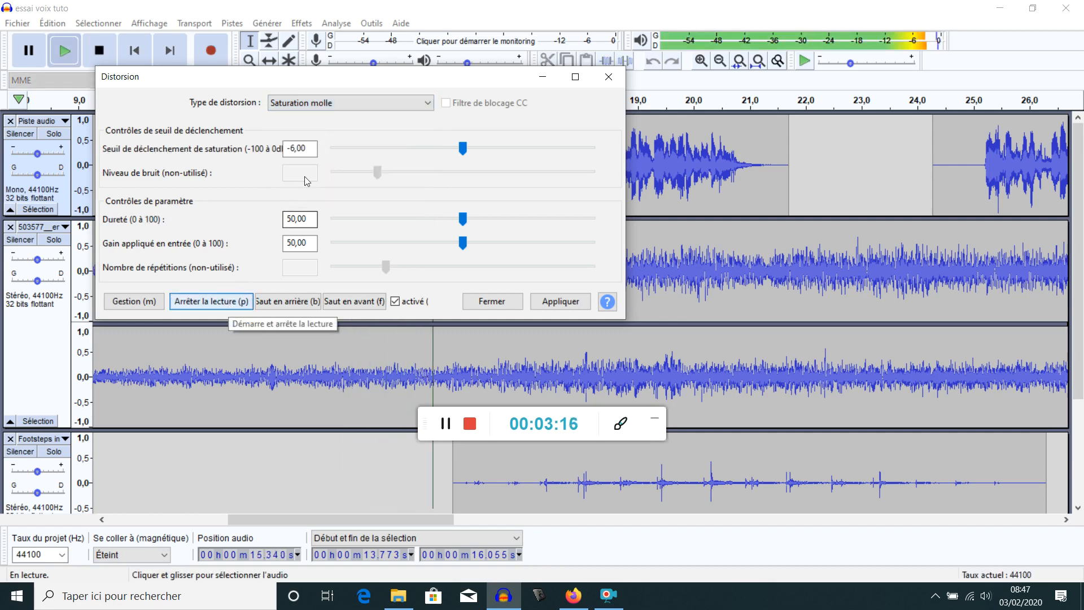
Preview the Overdrive dur distortion type on the clip, and close the Distorsion effect without applying it.
left_click(404, 102)
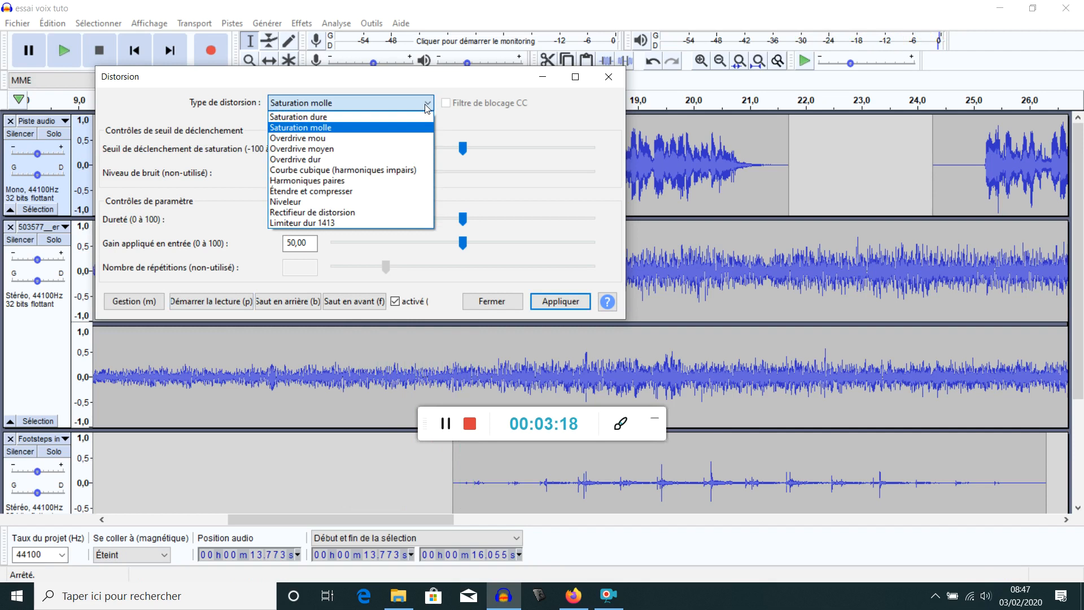
left_click(339, 161)
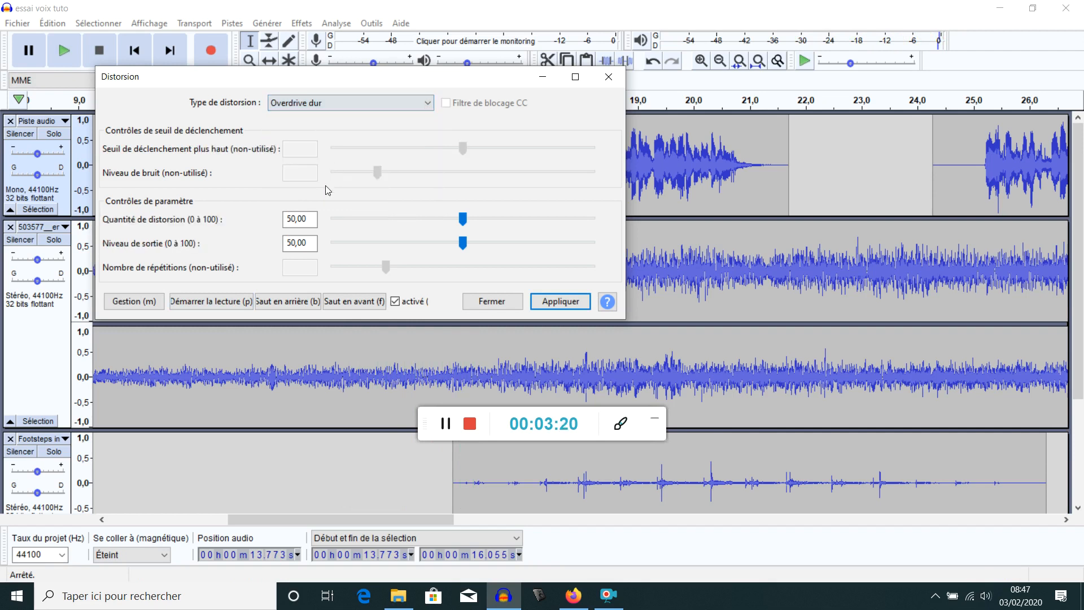
left_click(229, 305)
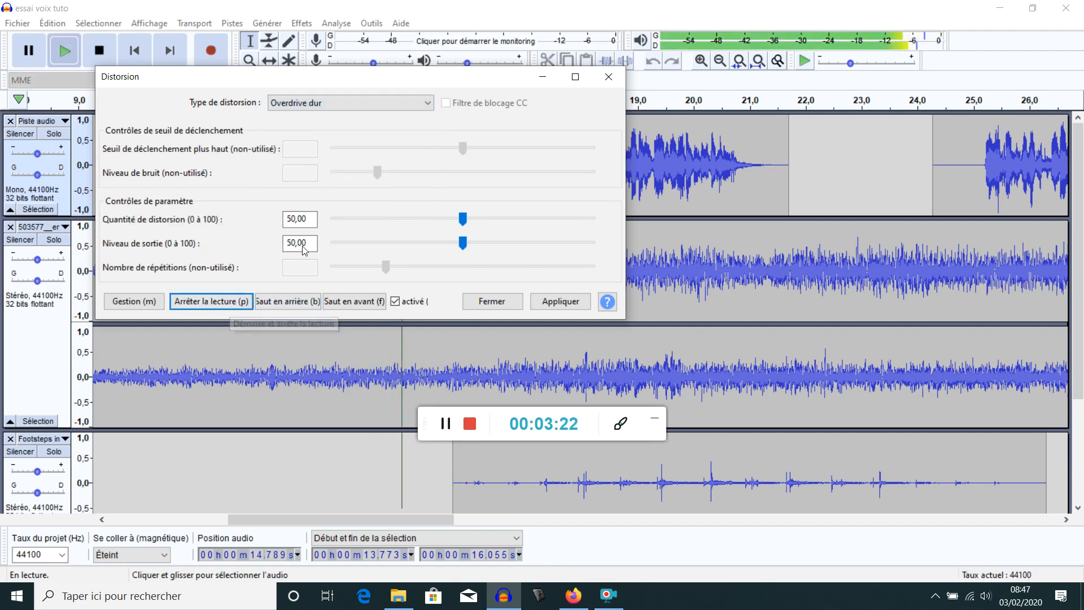
left_click(421, 108)
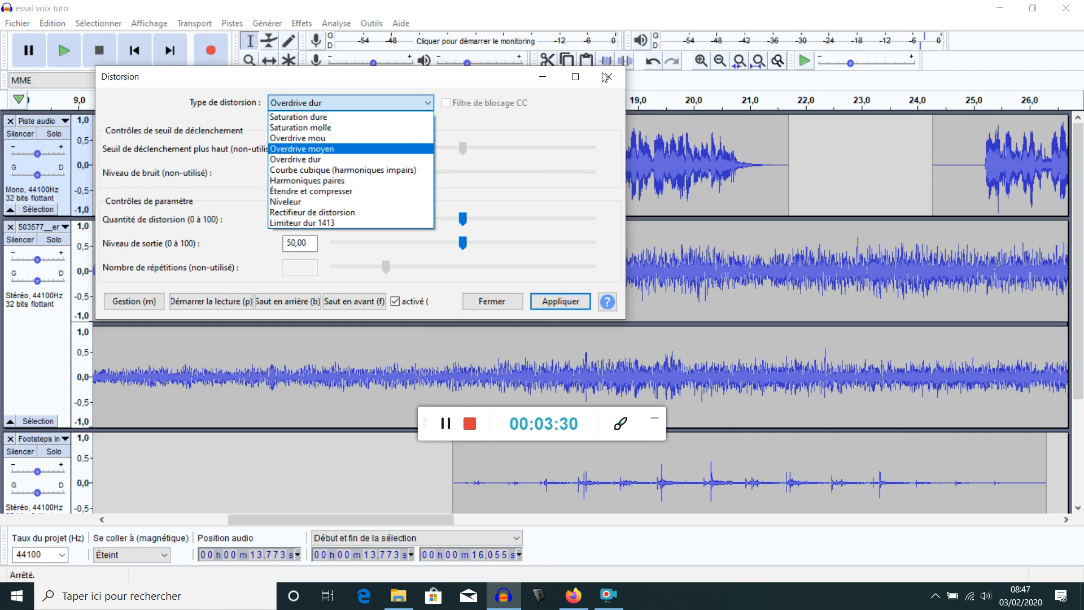
left_click(502, 302)
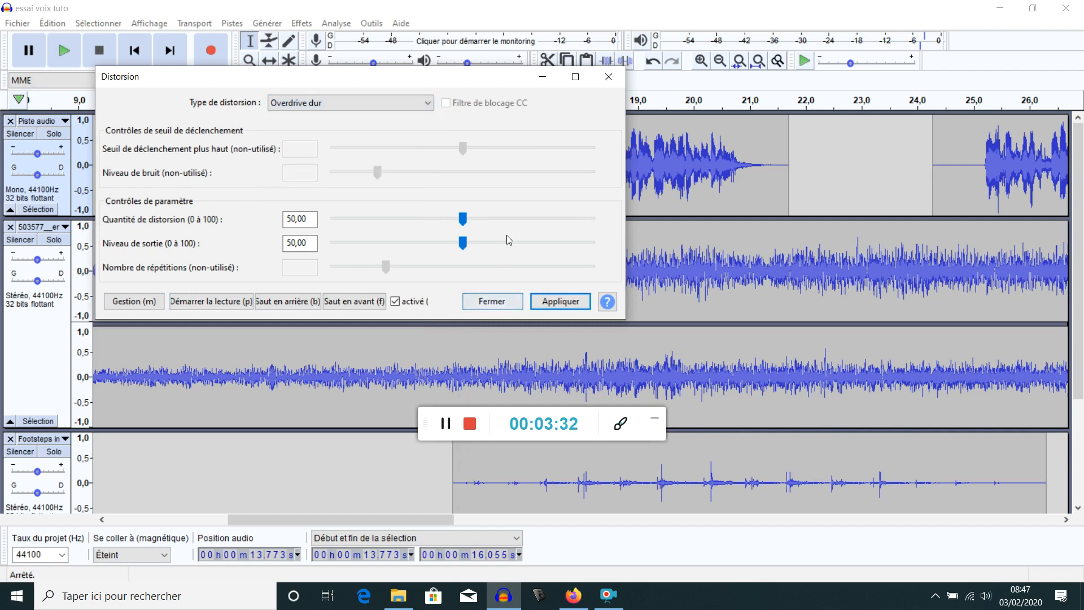
left_click(506, 299)
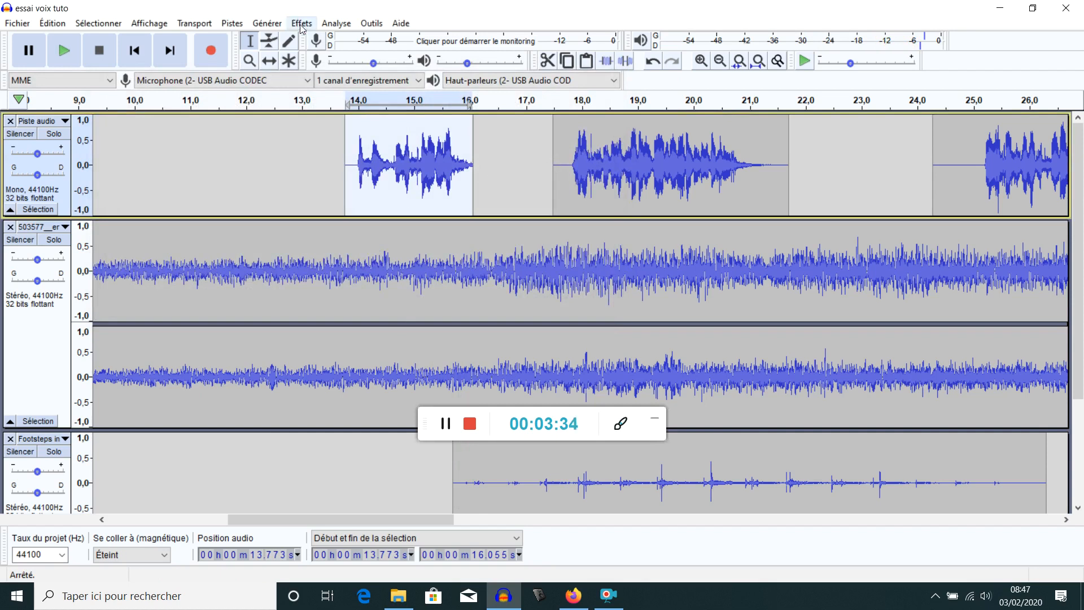
Open the Paulstretch effect for the selected clip, preview it with a stretch factor of 10,0, and stop the preview.
left_click(302, 23)
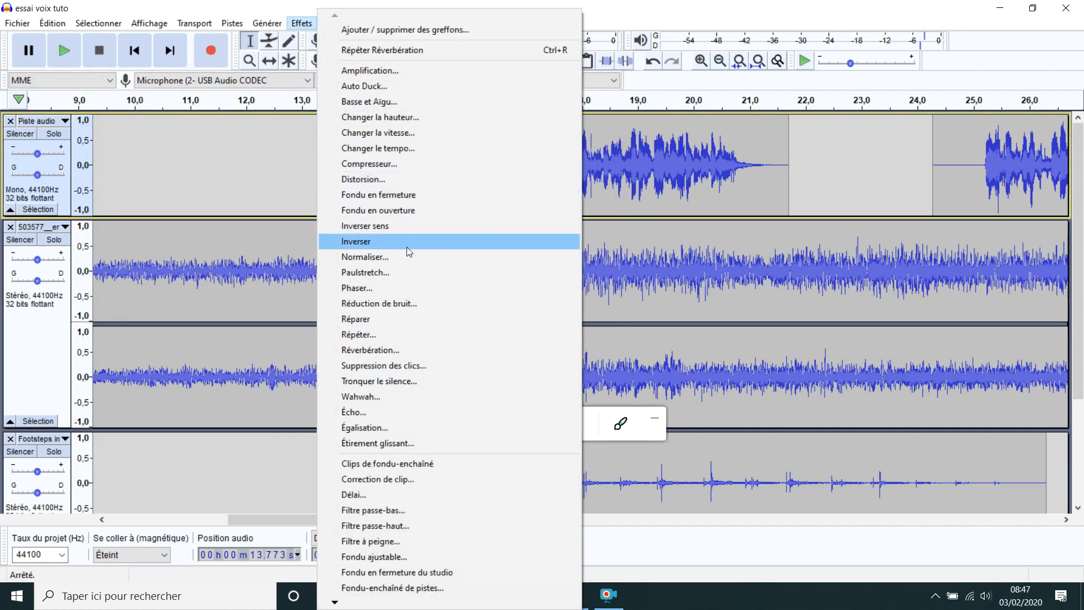
left_click(385, 272)
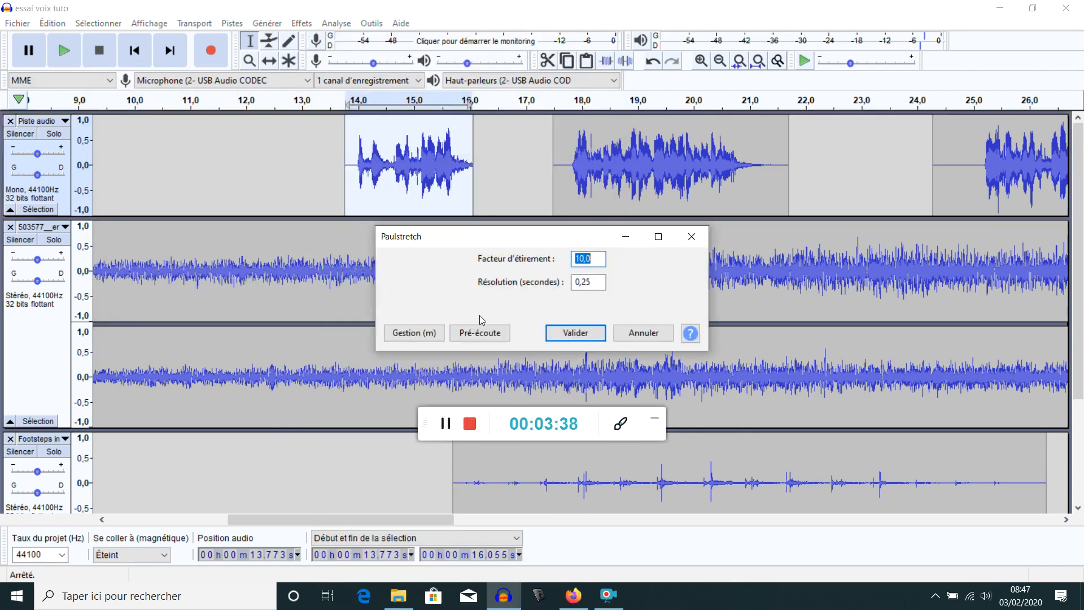
left_click(480, 333)
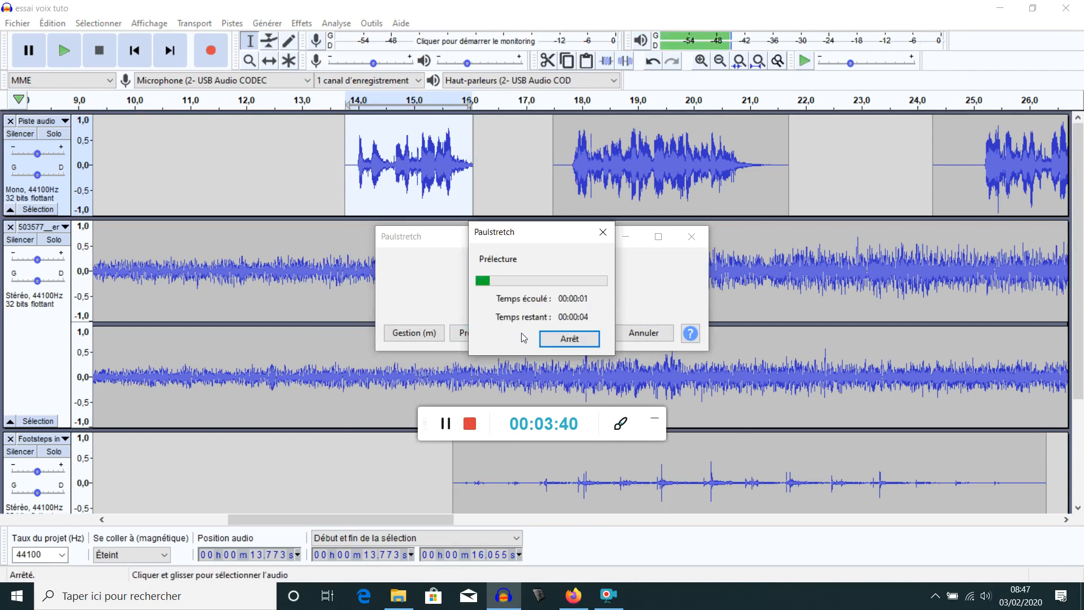
left_click(606, 233)
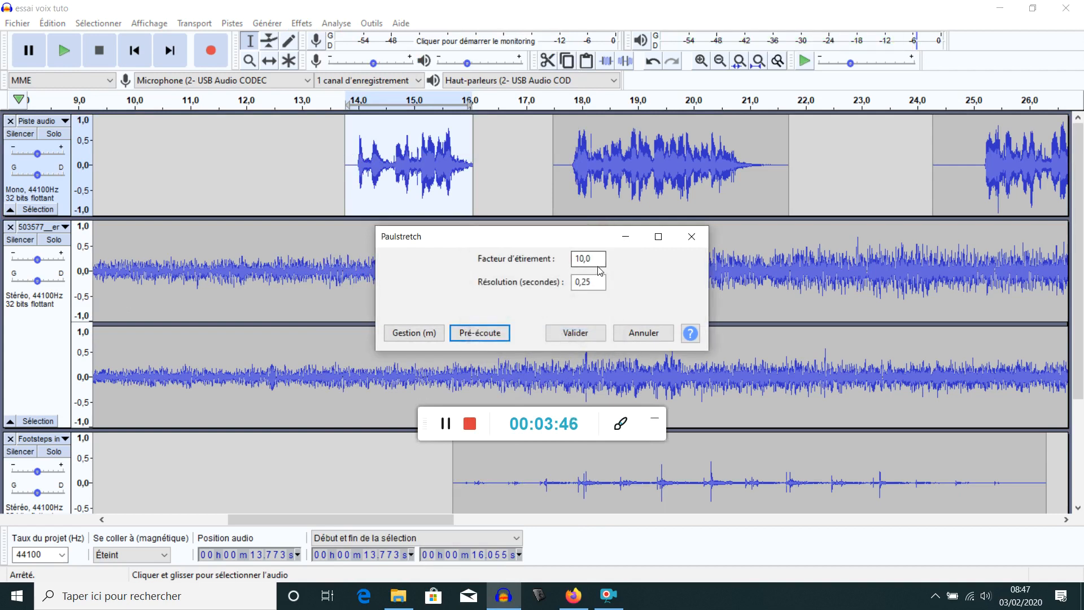
Preview Paulstretch with the stretch factor set to 2,0 and again with another factor, and cancel the effect.
left_click_drag(593, 258, 570, 258)
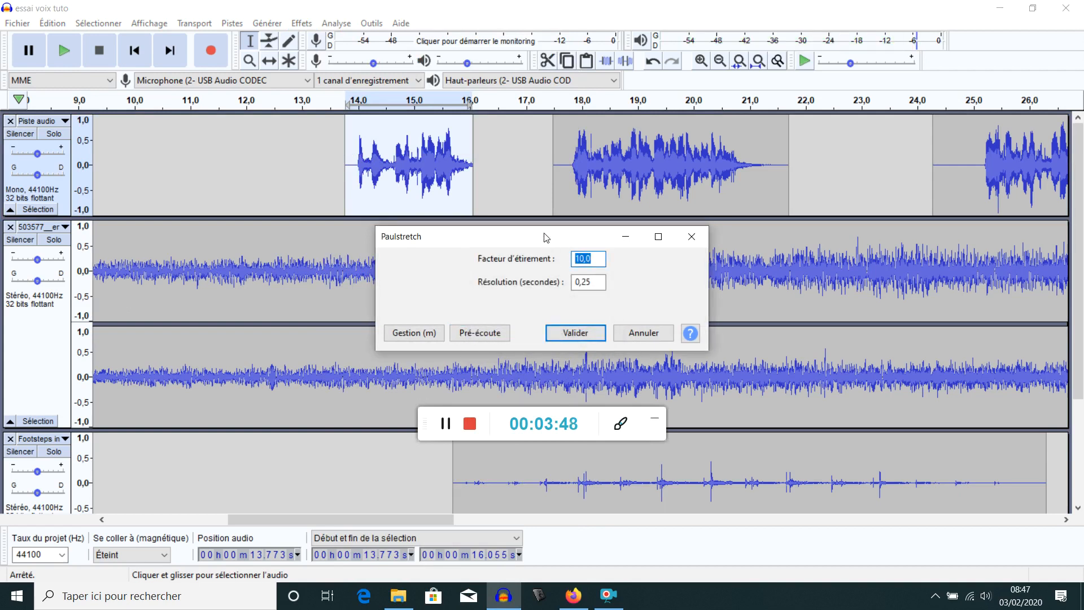
left_click(487, 334)
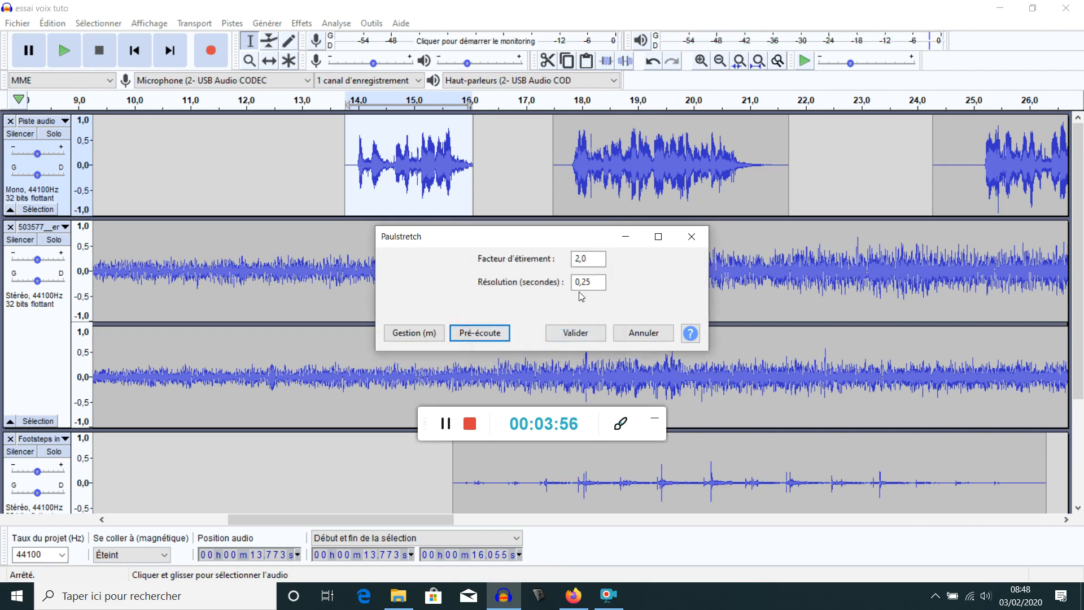
left_click_drag(588, 259, 550, 262)
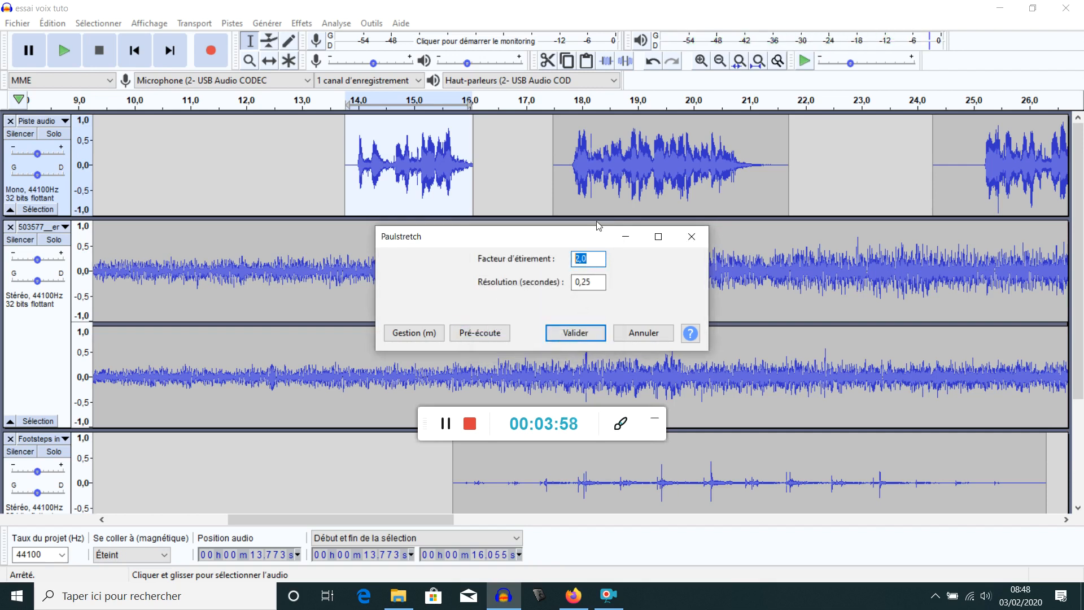
left_click(479, 333)
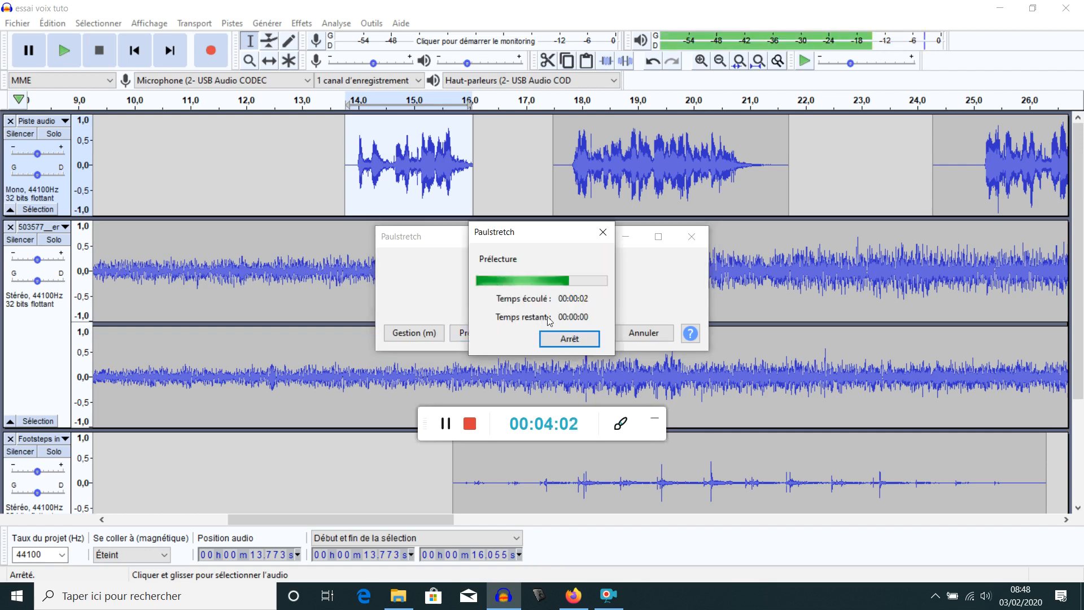
left_click(643, 333)
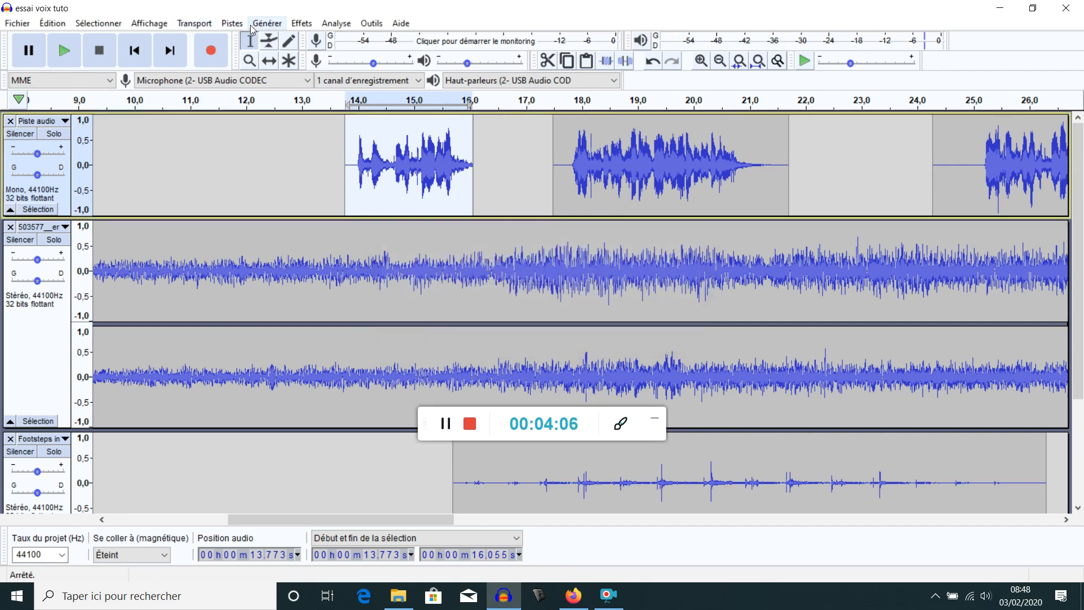
Open the Phaser effect for the selected clip and preview it with 2 phases and with 8 phases.
left_click(302, 23)
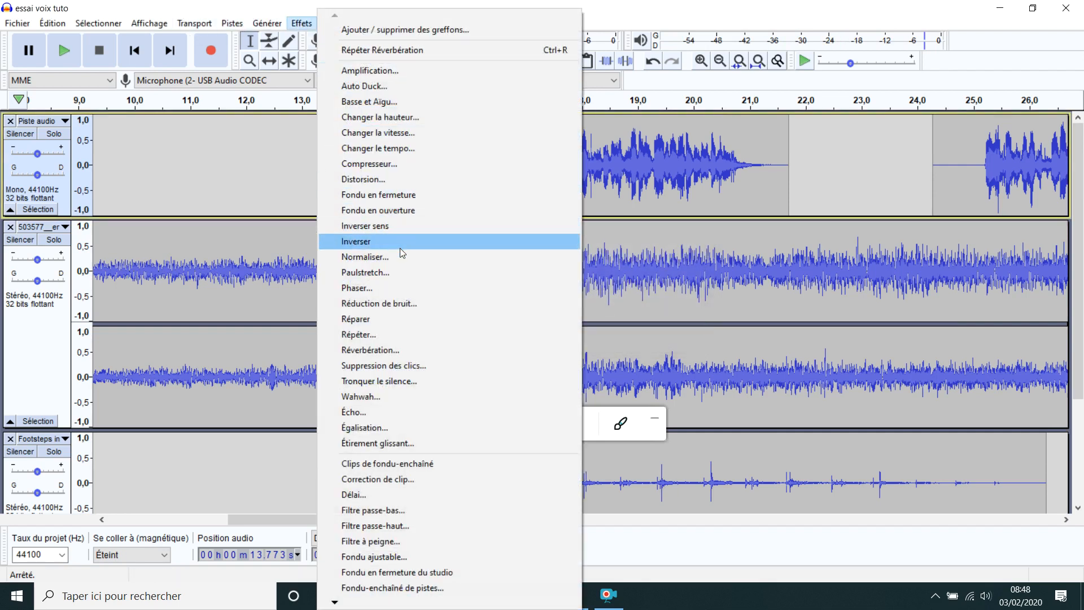
left_click(370, 289)
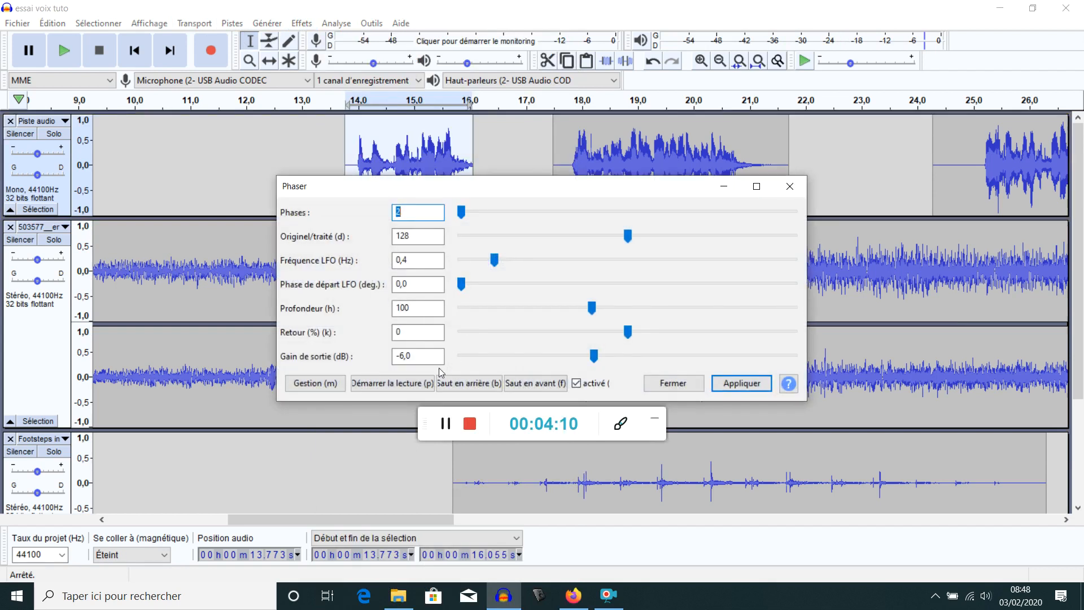
left_click(404, 384)
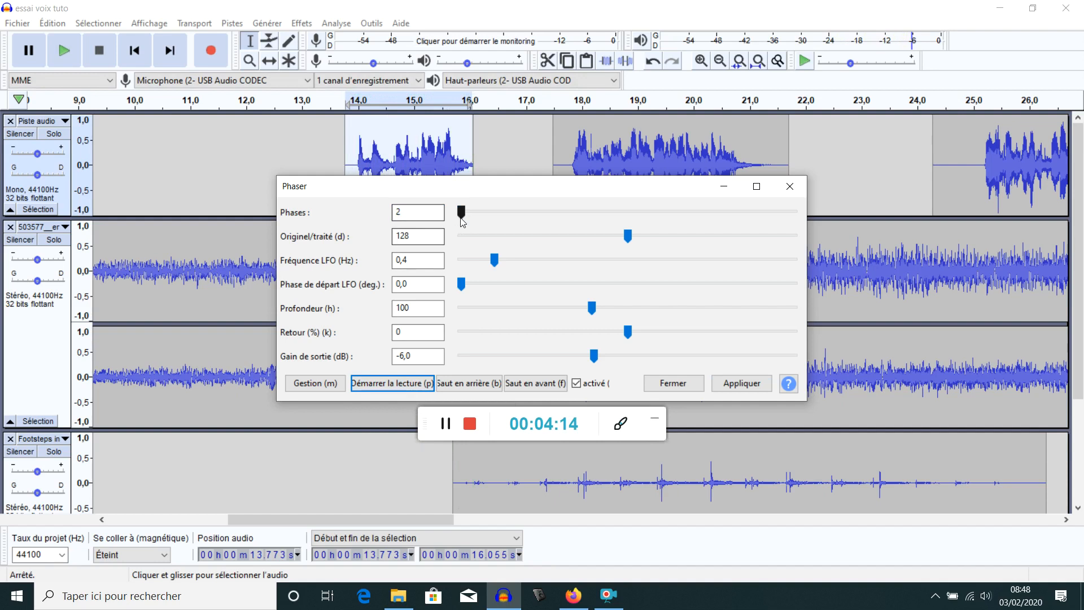
left_click_drag(462, 216, 567, 217)
left_click(397, 388)
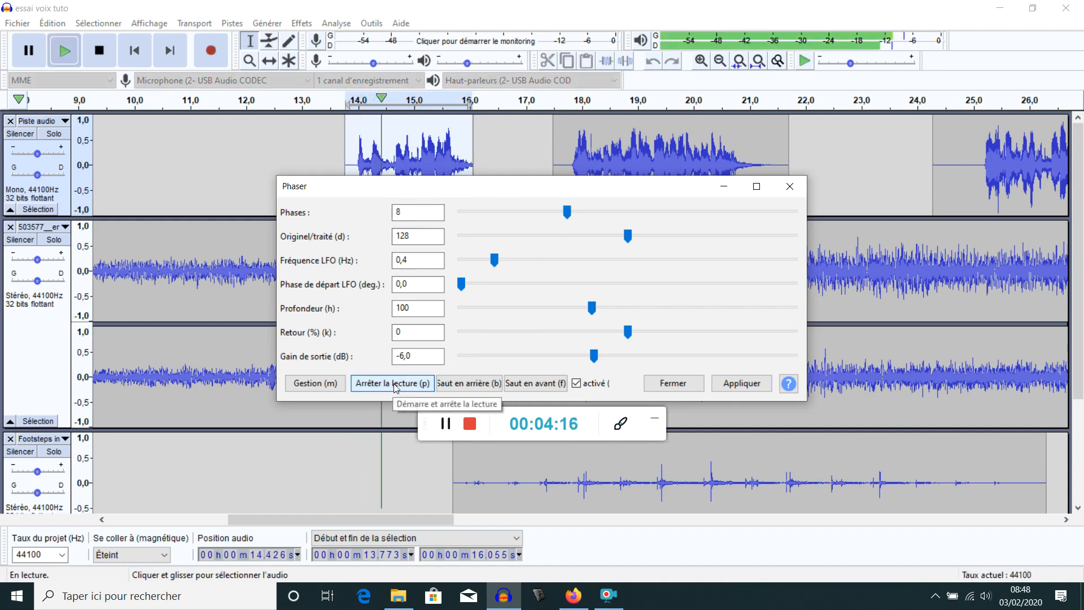
Set the Phaser to 2 phases and its output gain to 0,0 dB, preview each change, and close without applying.
left_click_drag(567, 213, 481, 218)
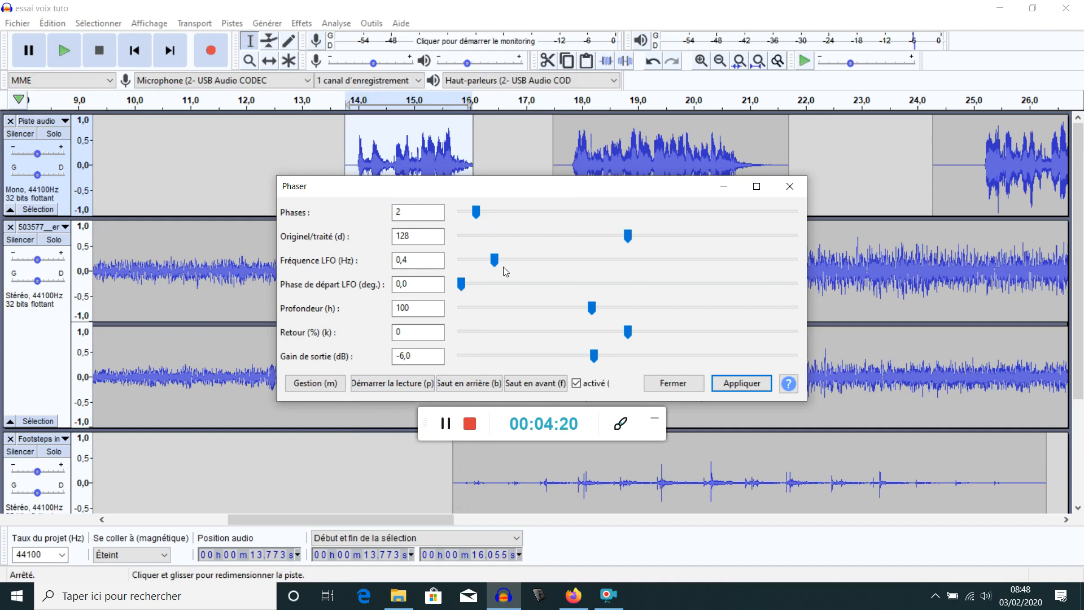
left_click(420, 384)
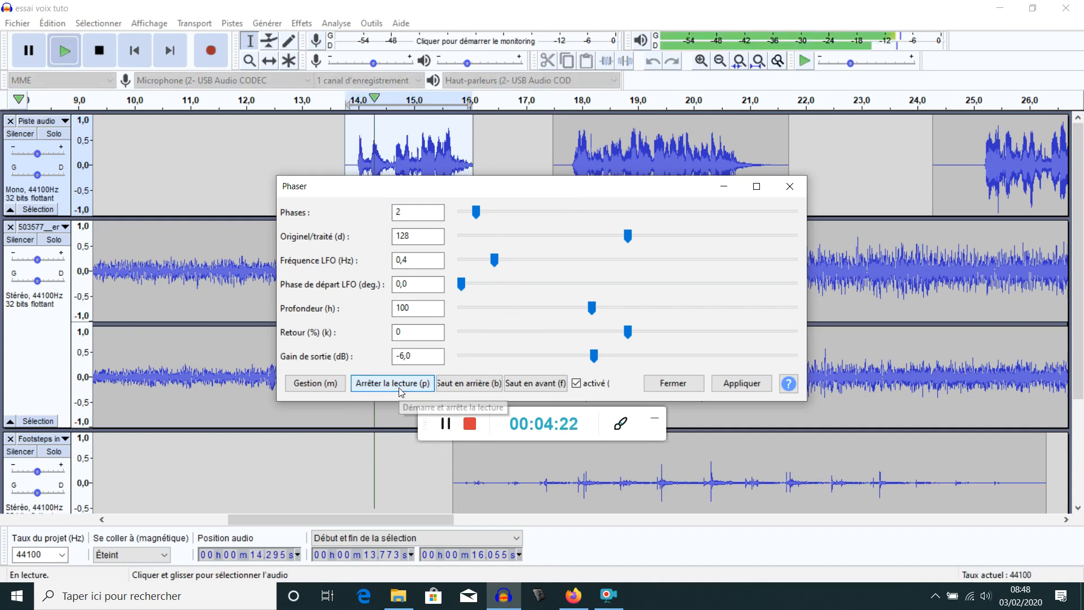
left_click_drag(596, 363, 629, 365)
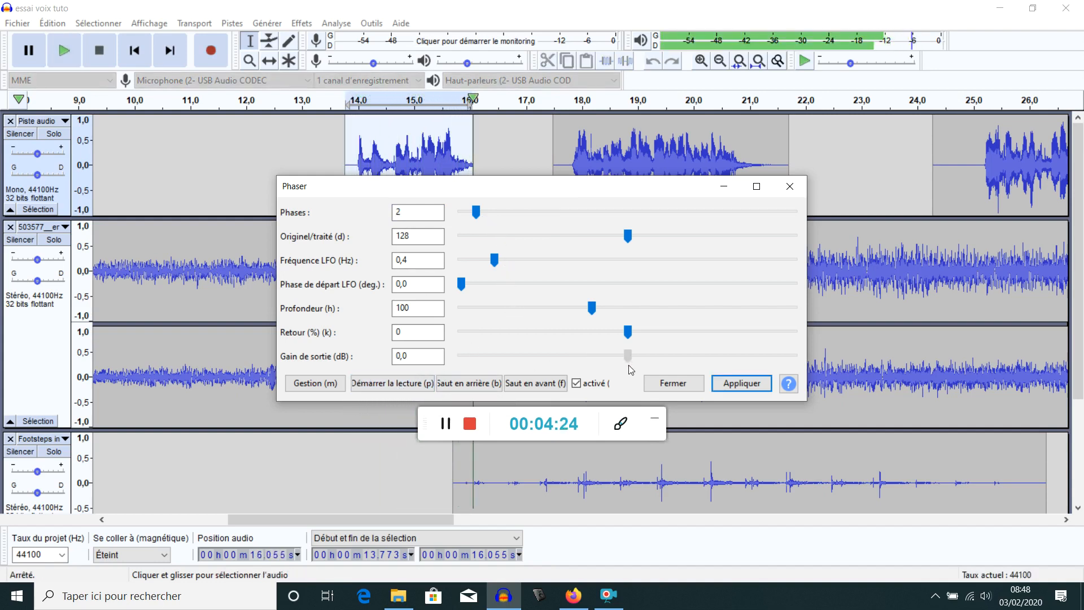
left_click(387, 385)
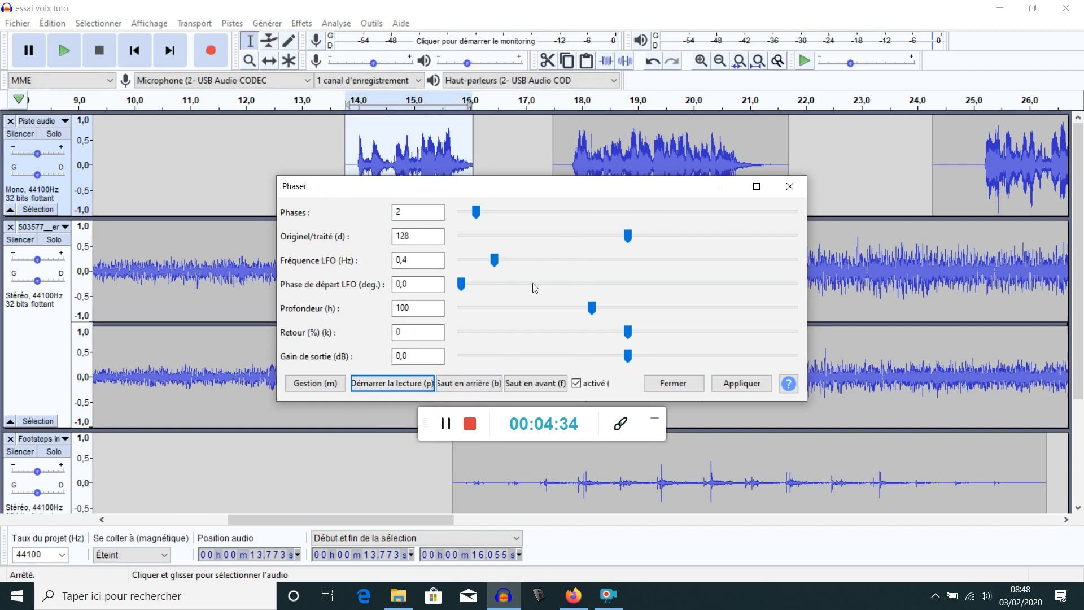
left_click(411, 385)
left_click(673, 383)
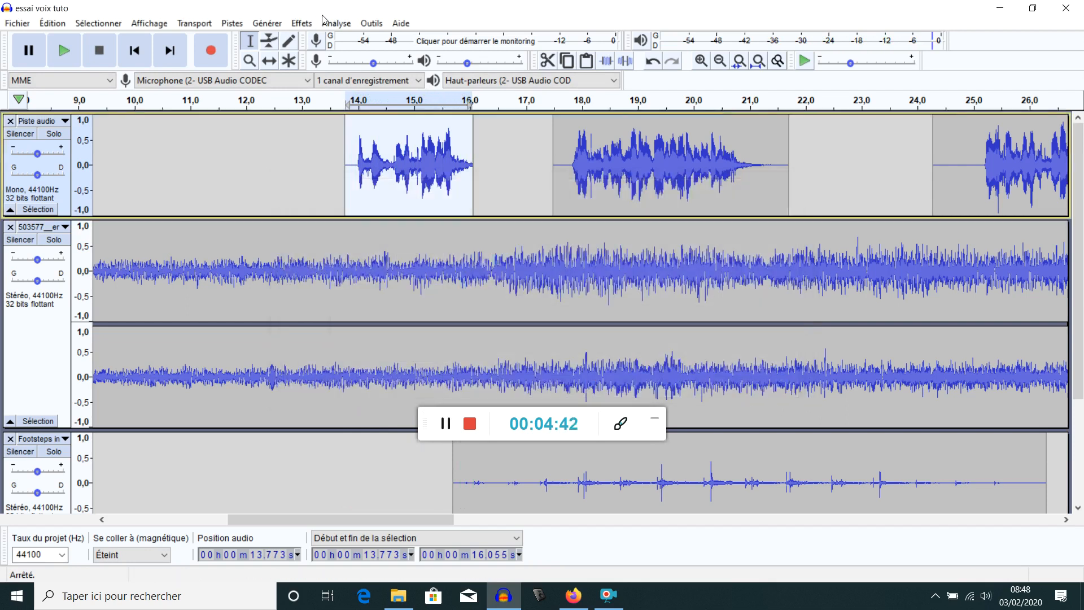
Open the Wahwah effect for the selected clip, preview it with its existing settings, and close it without applying.
left_click(302, 23)
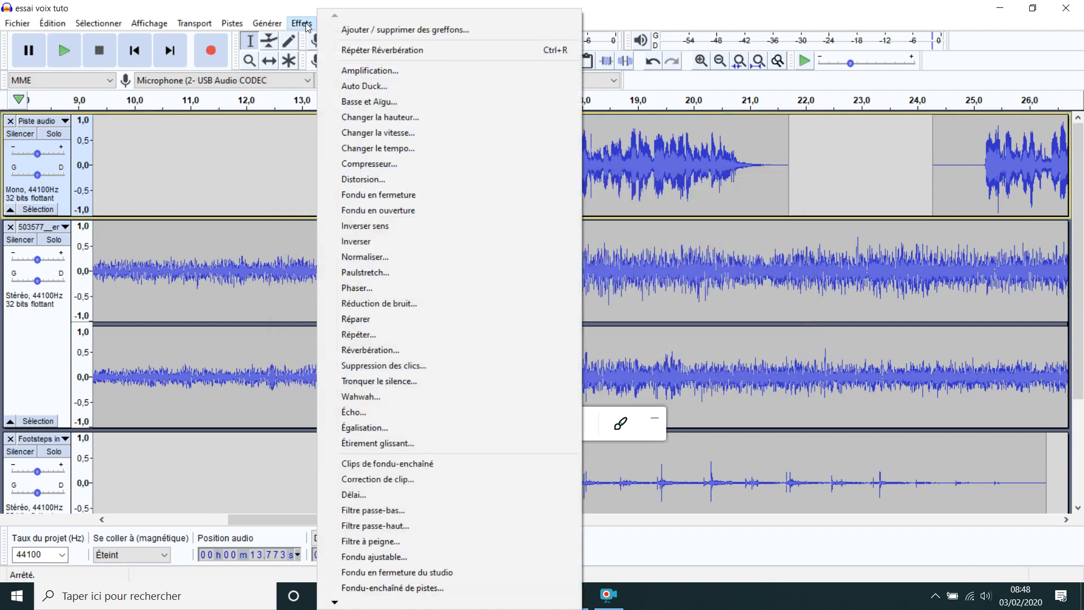
left_click(385, 402)
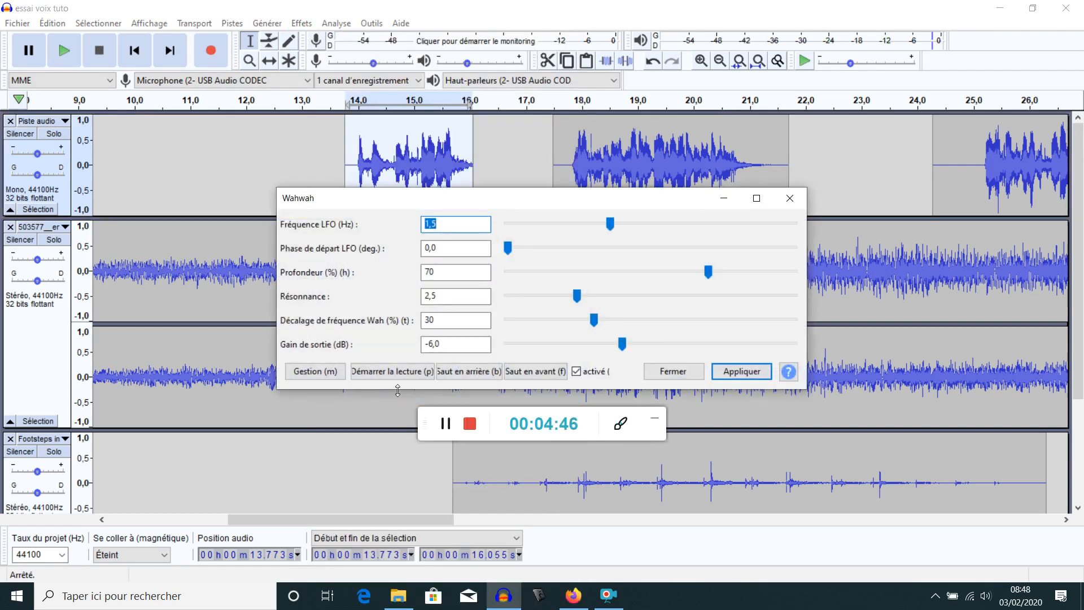
left_click(408, 373)
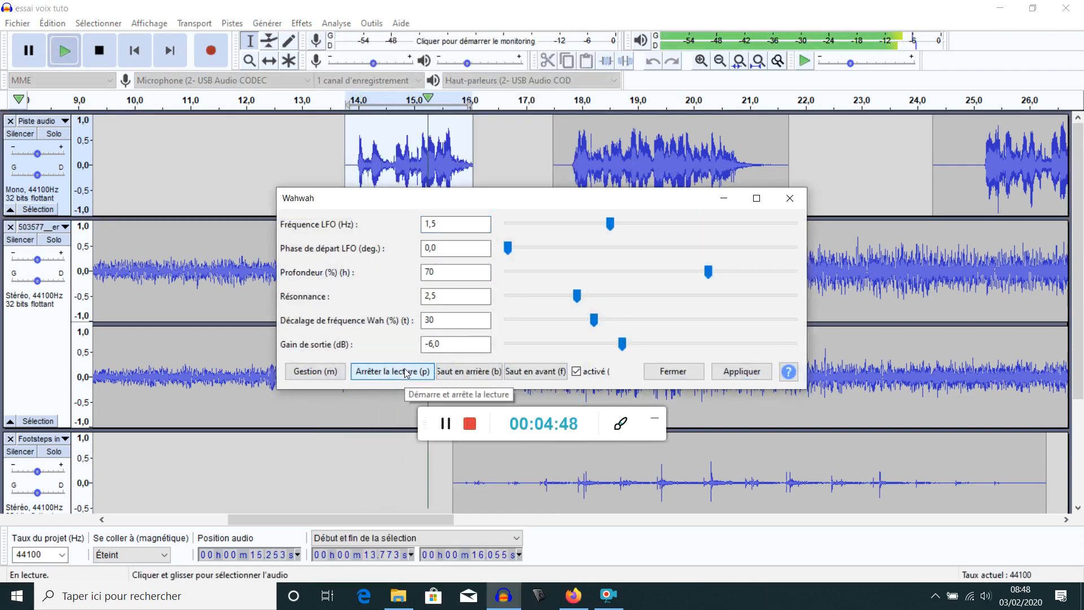
left_click(408, 373)
left_click(790, 197)
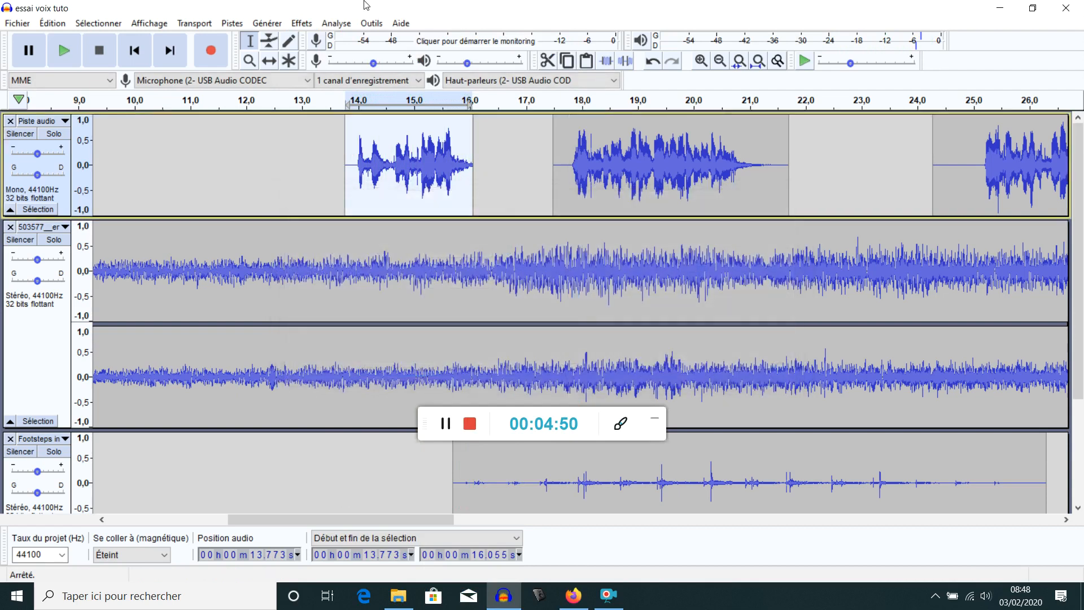
left_click(303, 24)
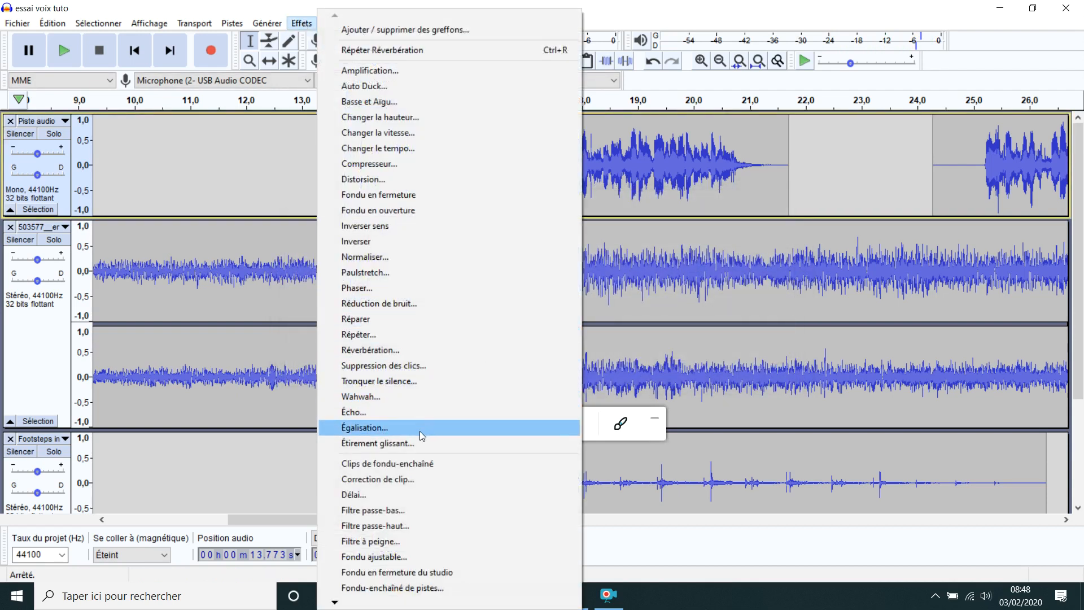
left_click(714, 206)
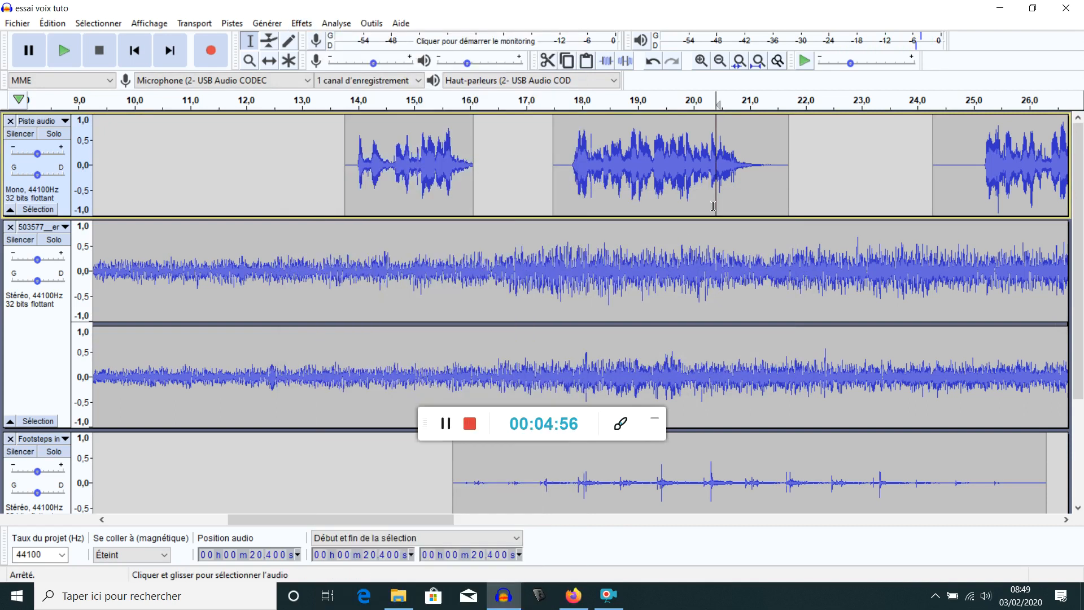
scroll(496, 187, "down", 1)
scroll(522, 189, "up", 1)
scroll(614, 312, "down", 2)
scroll(593, 282, "up", 2)
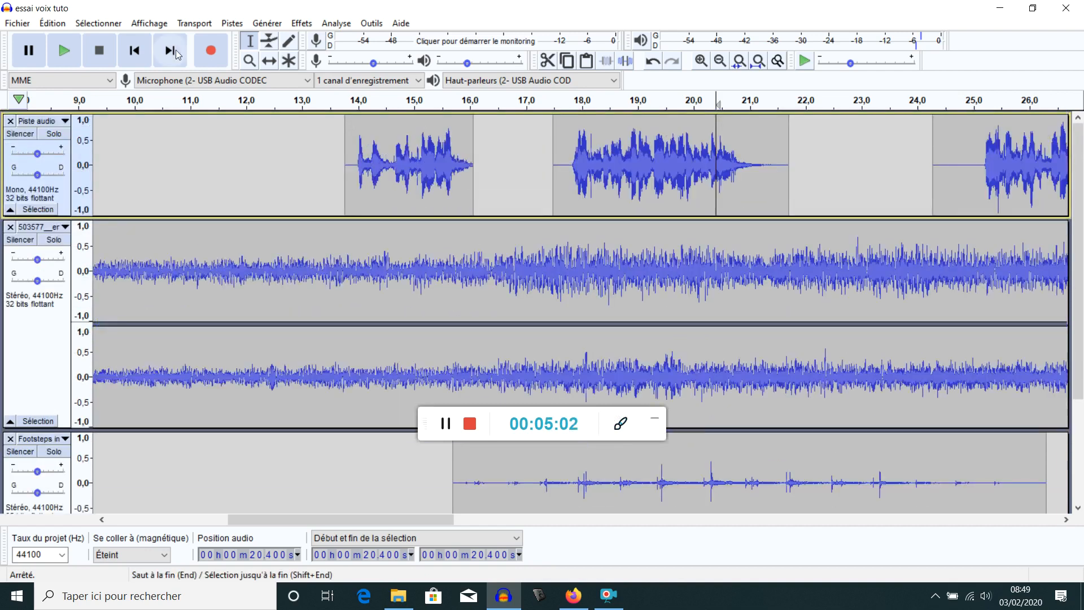
left_click(20, 23)
left_click(231, 4)
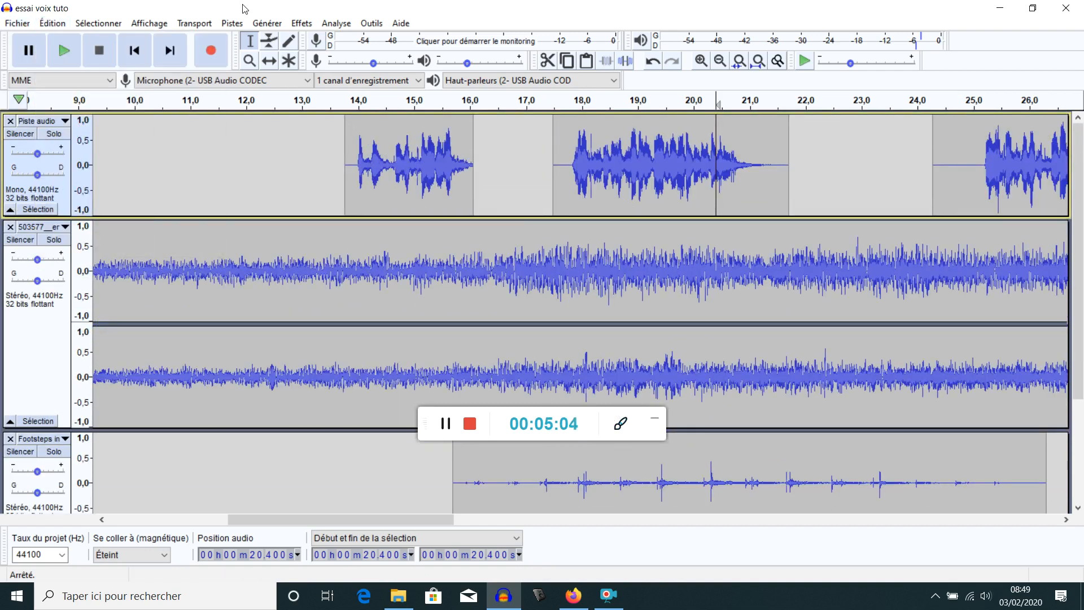
Save the project as "essai voix tuto" in the Audacity folder, replacing the existing project file.
left_click(18, 23)
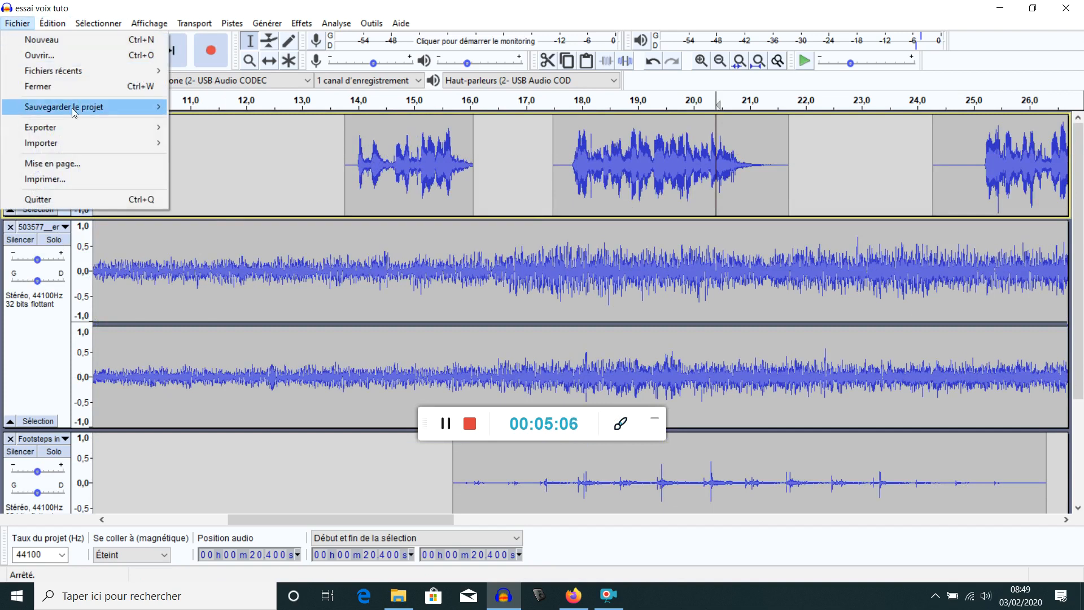
mouse_move(73, 107)
left_click(242, 119)
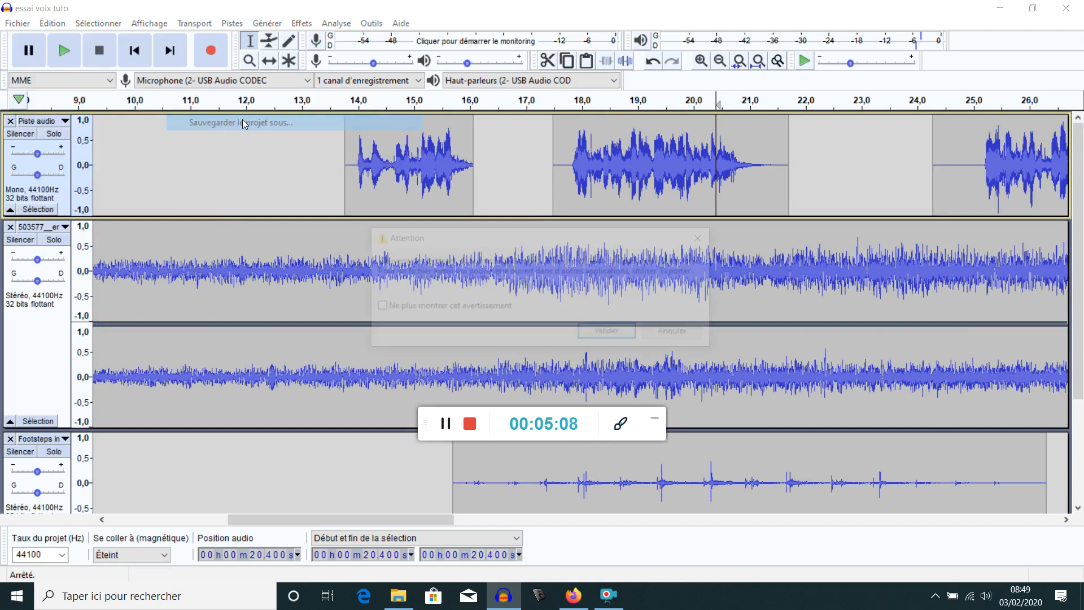
left_click(620, 334)
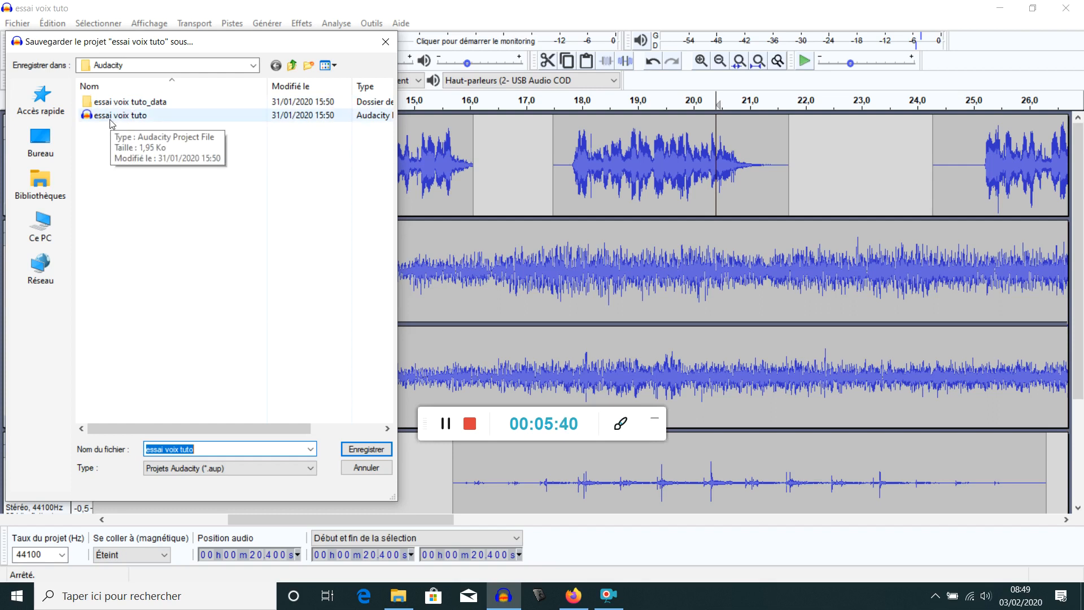
left_click(141, 104)
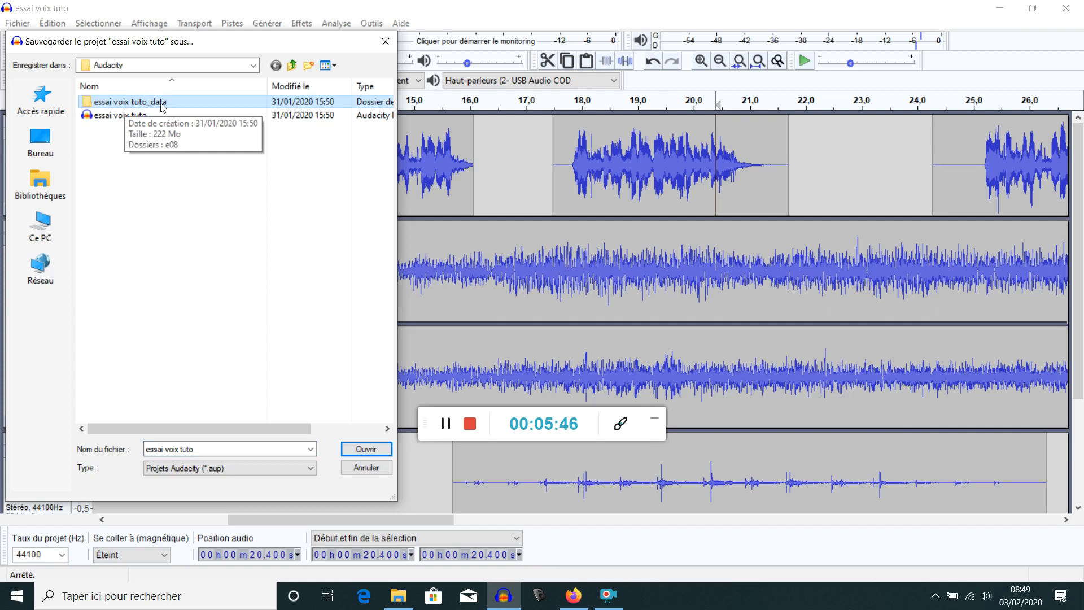
left_click(107, 117)
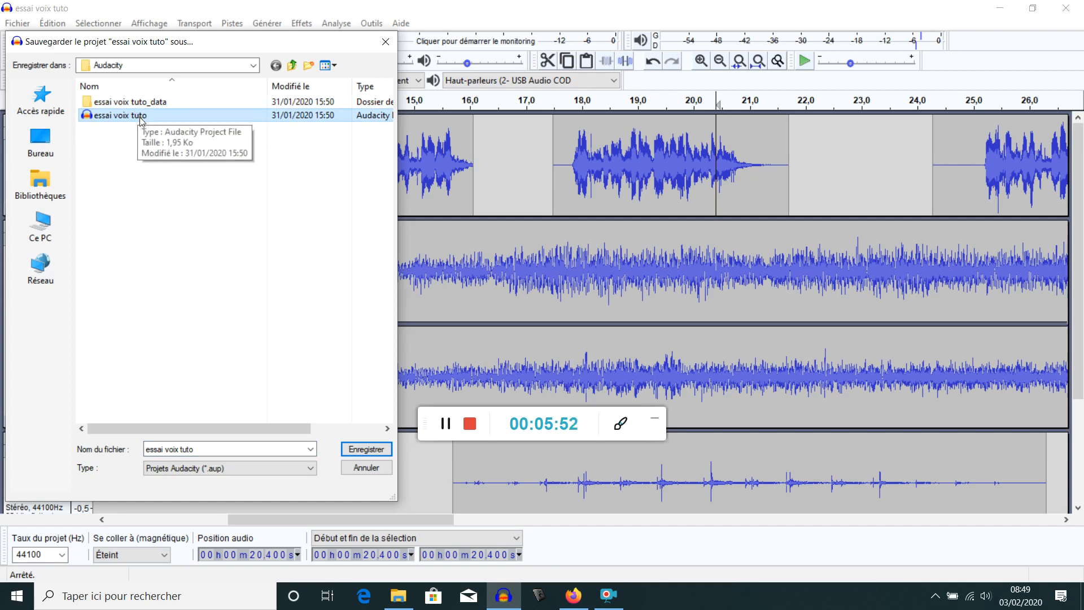
left_click(153, 146)
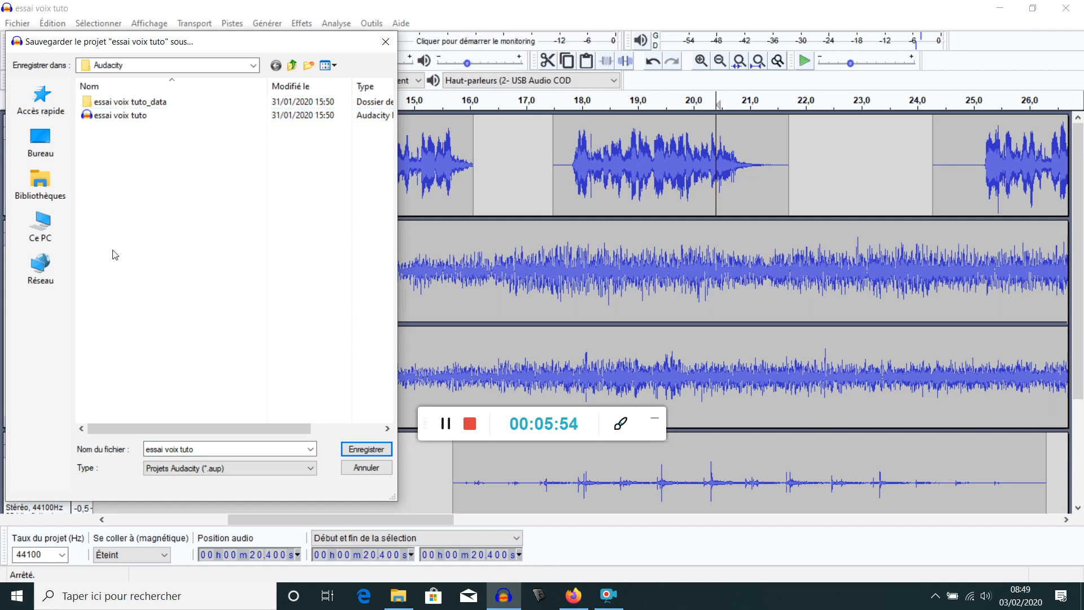
left_click(346, 449)
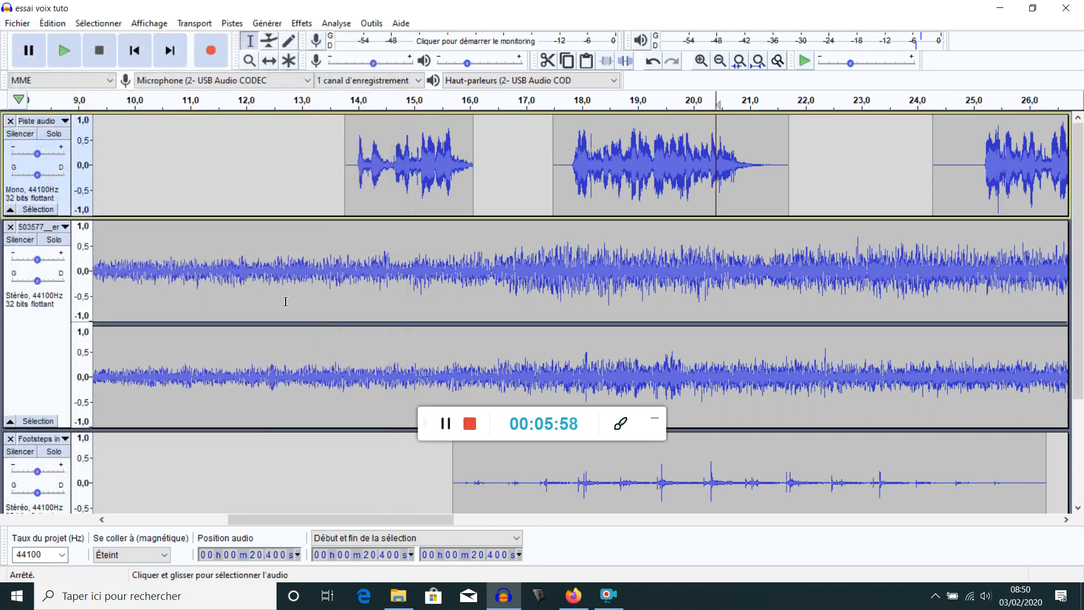
Reopen the save-as dialog to examine the project file and its data folder, and close it without saving.
left_click(17, 23)
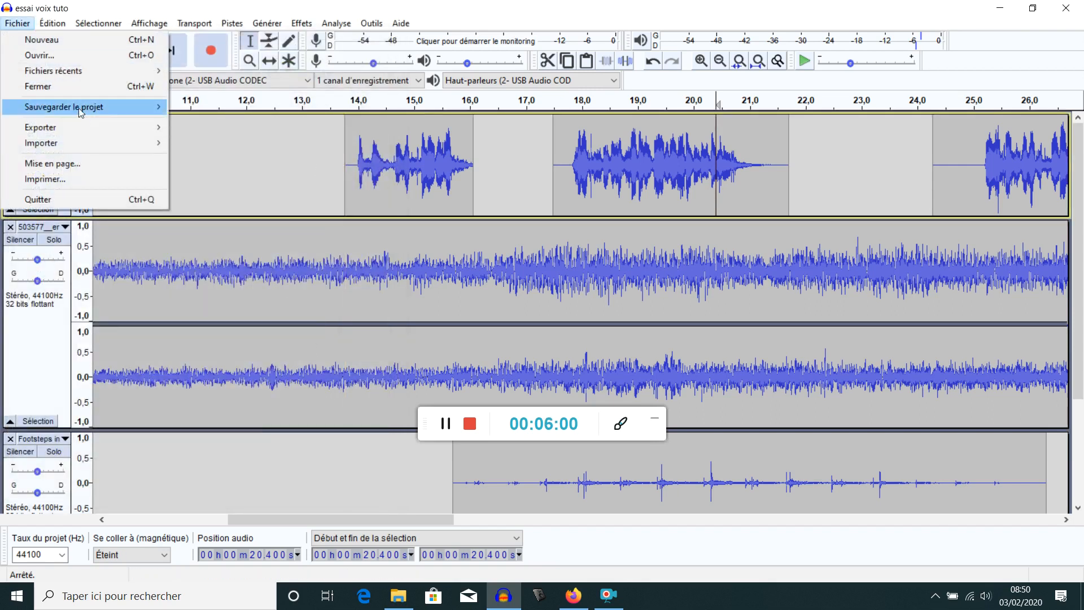
mouse_move(79, 107)
left_click(231, 121)
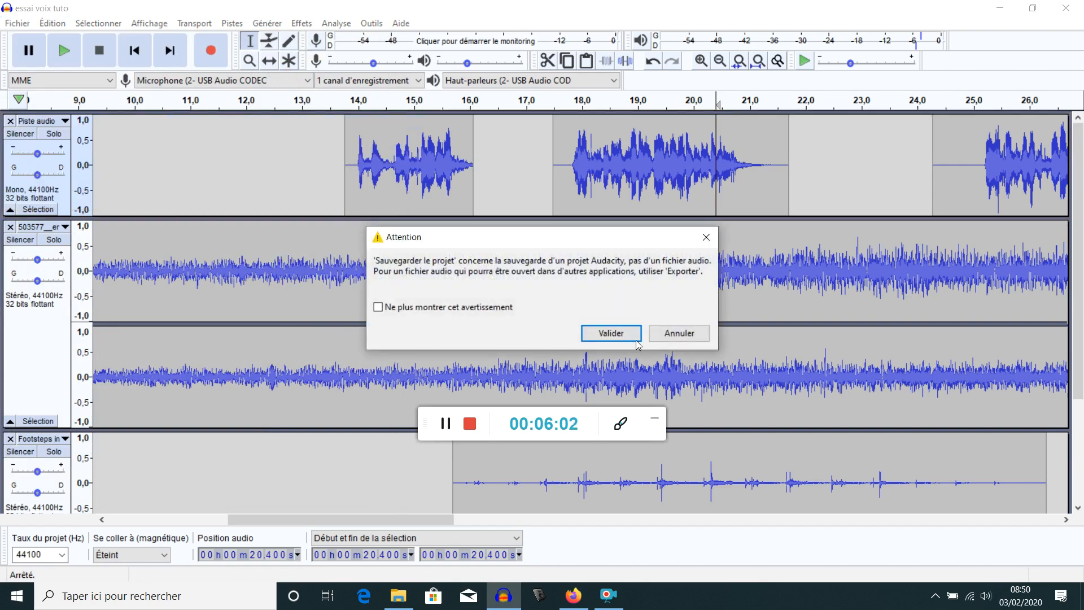
left_click(615, 333)
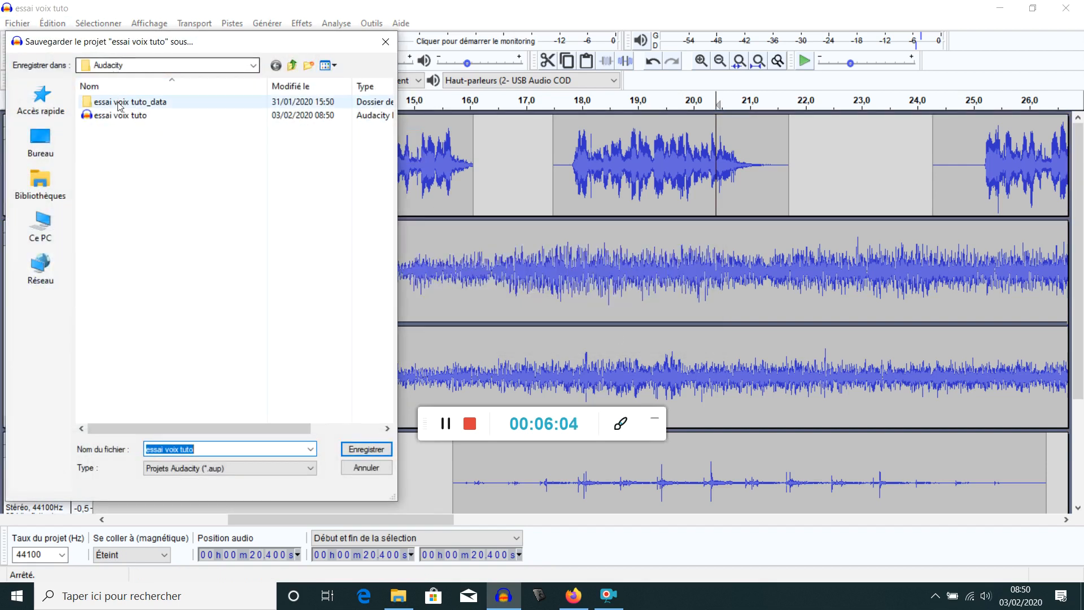
left_click(148, 150)
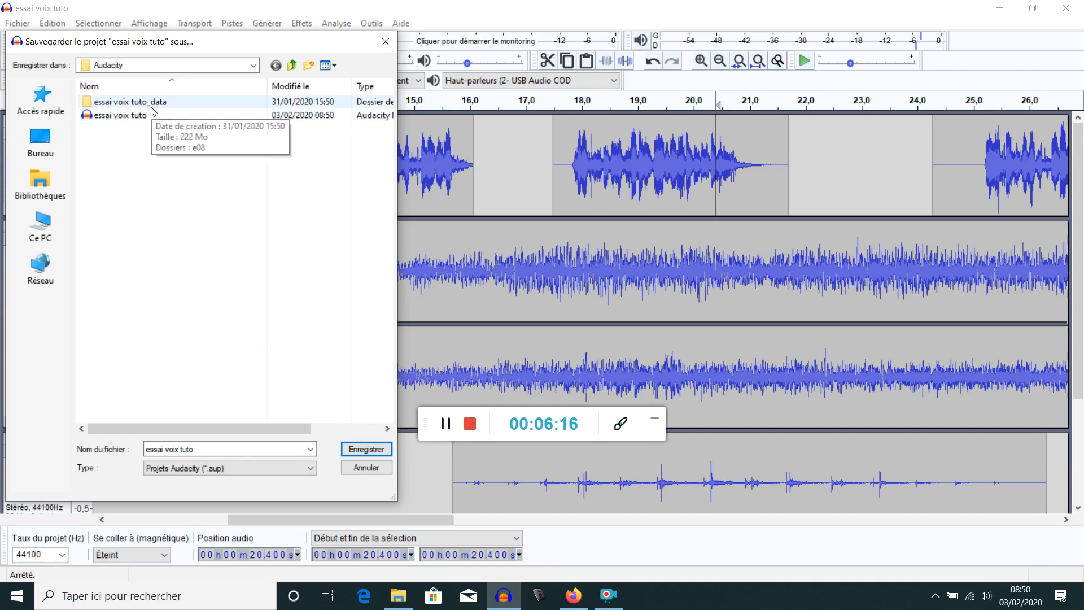
left_click(385, 41)
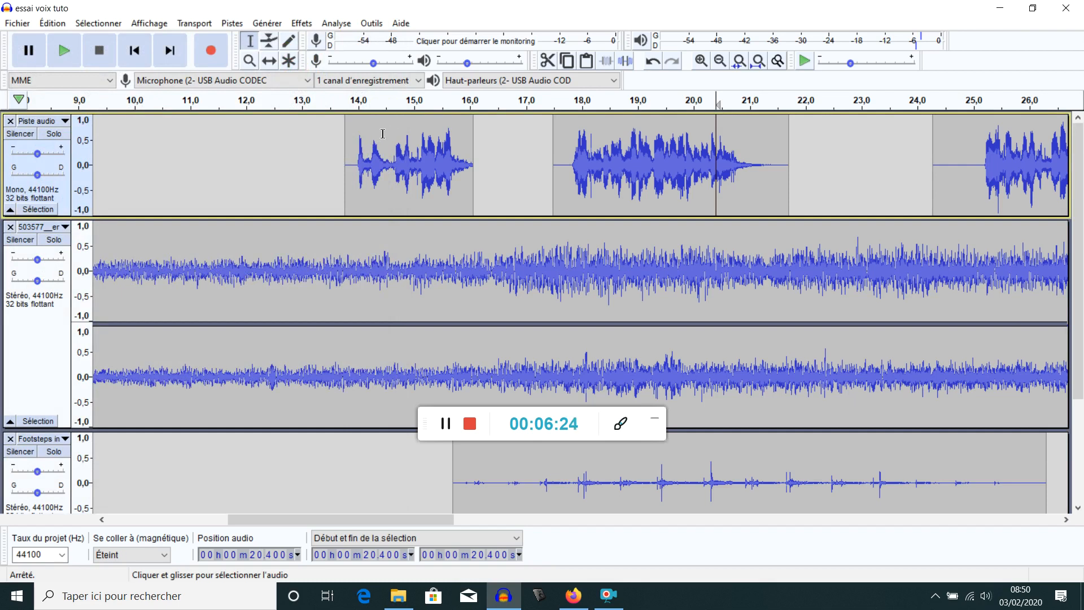
Export the project as the MP3 "essai voix tuto" in Documents, with the Standard 170-220 kbps preset and joint stereo, accepting the stereo mixdown and metadata.
left_click(23, 27)
mouse_move(75, 106)
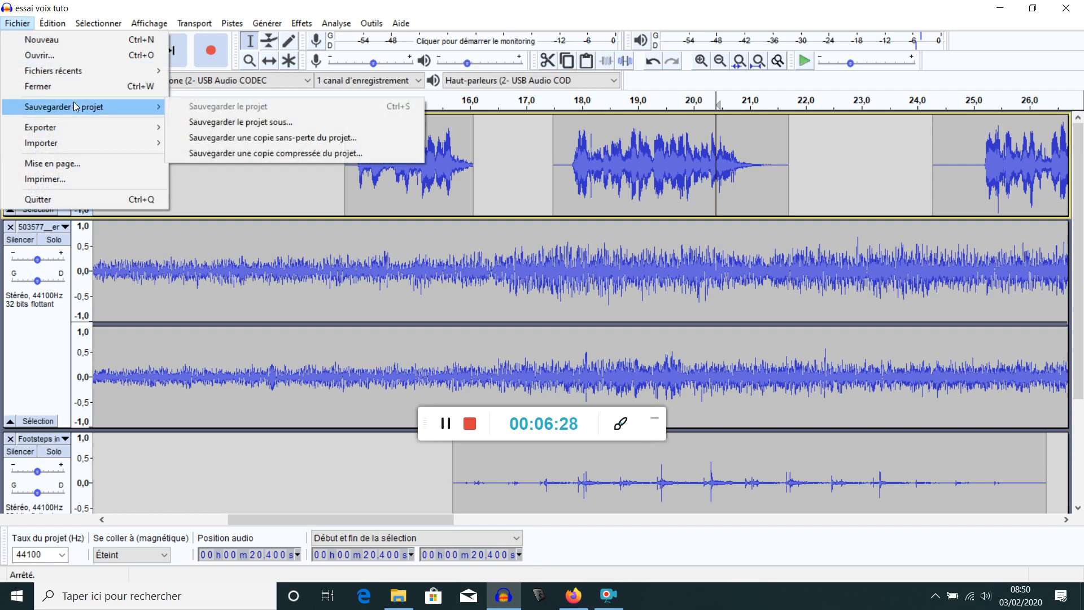
left_click(82, 126)
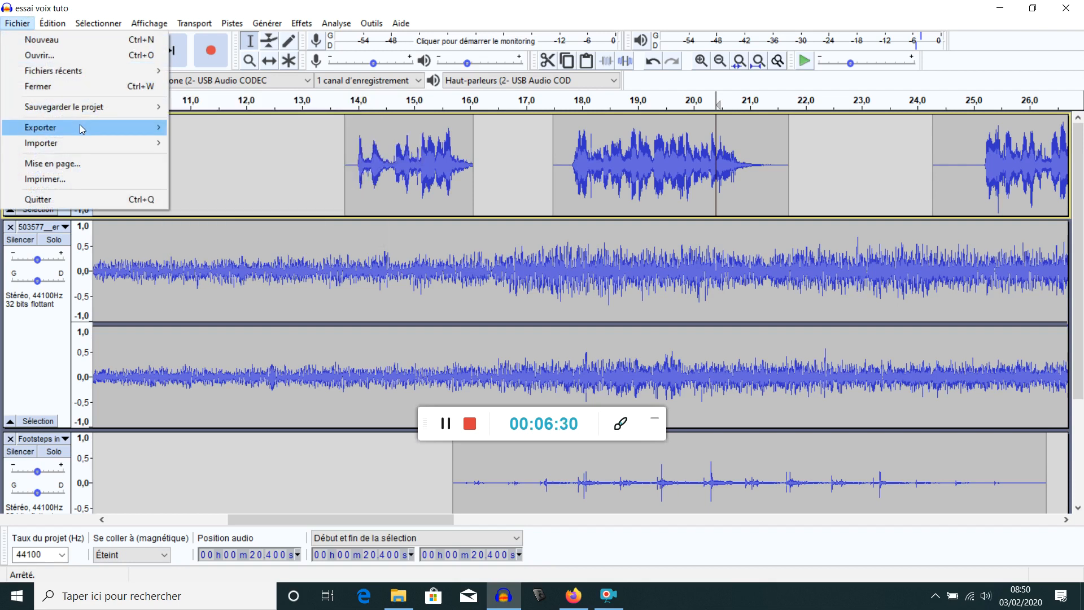
mouse_move(105, 134)
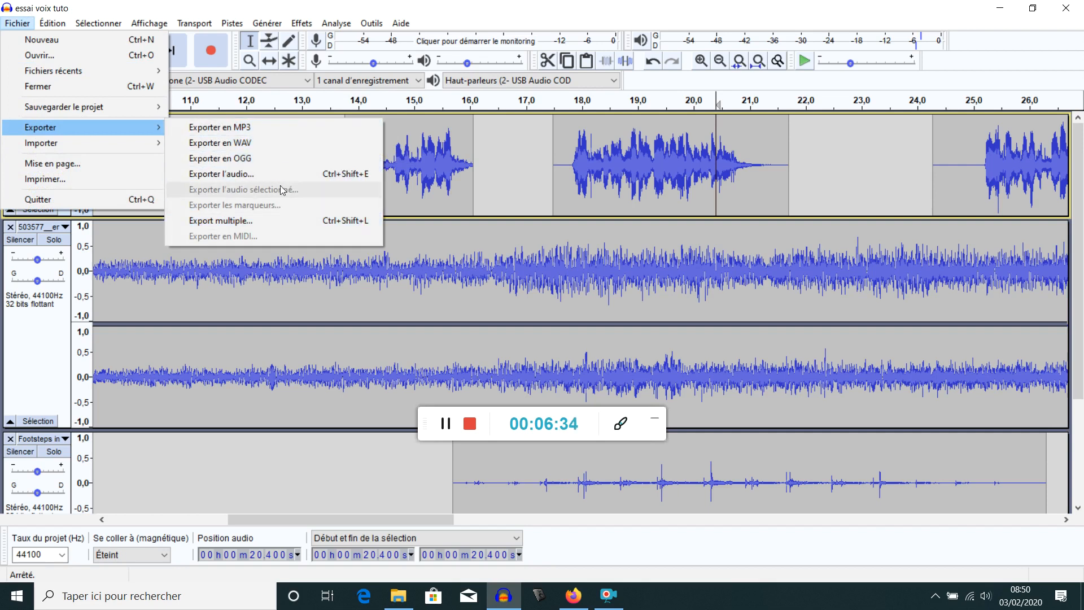
left_click(256, 130)
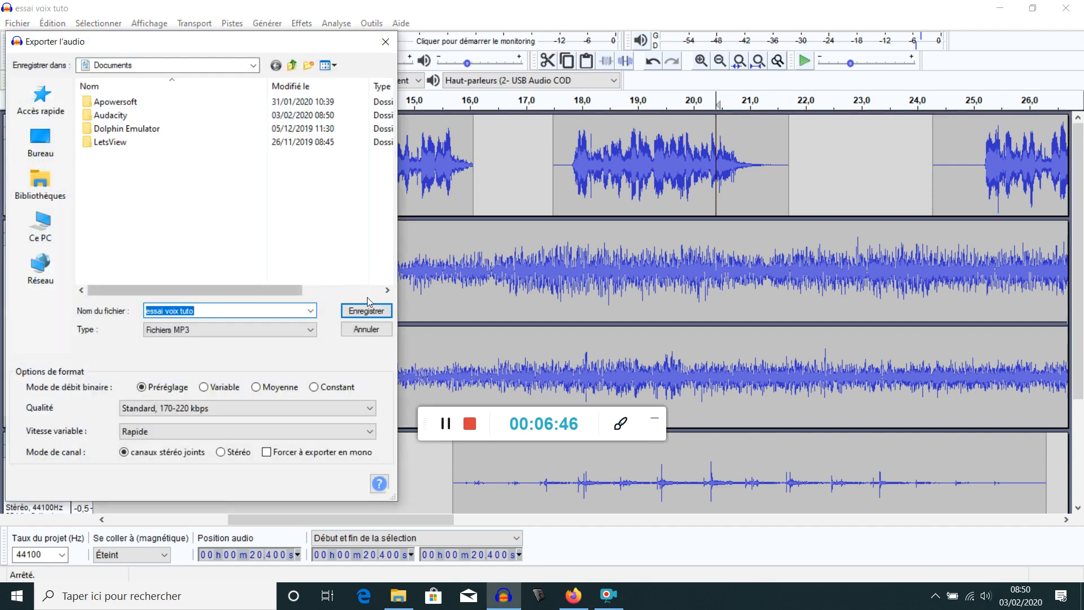
left_click(374, 312)
left_click(546, 332)
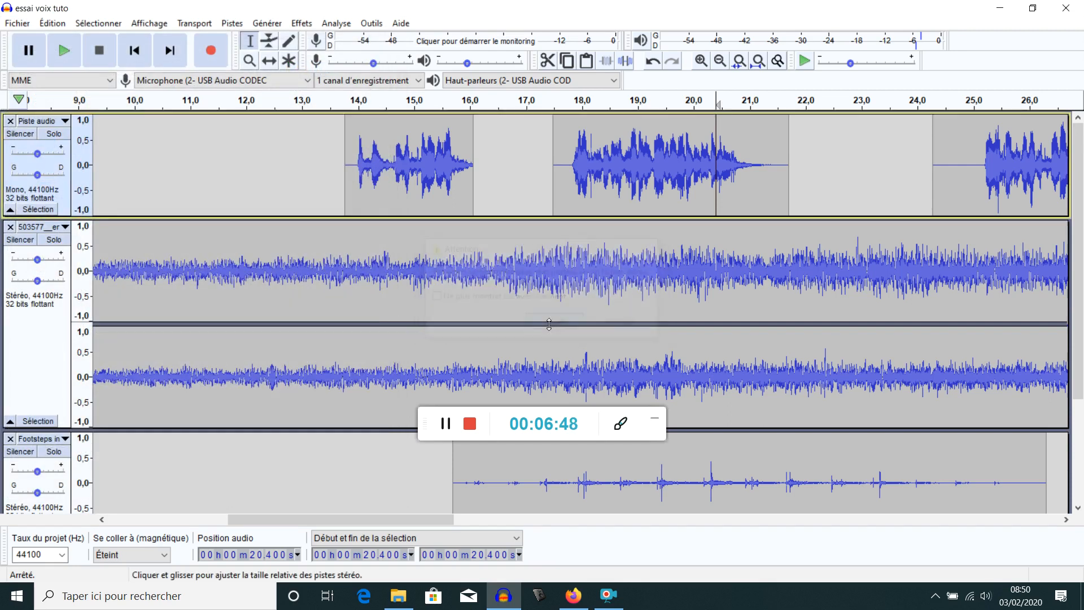
left_click(611, 467)
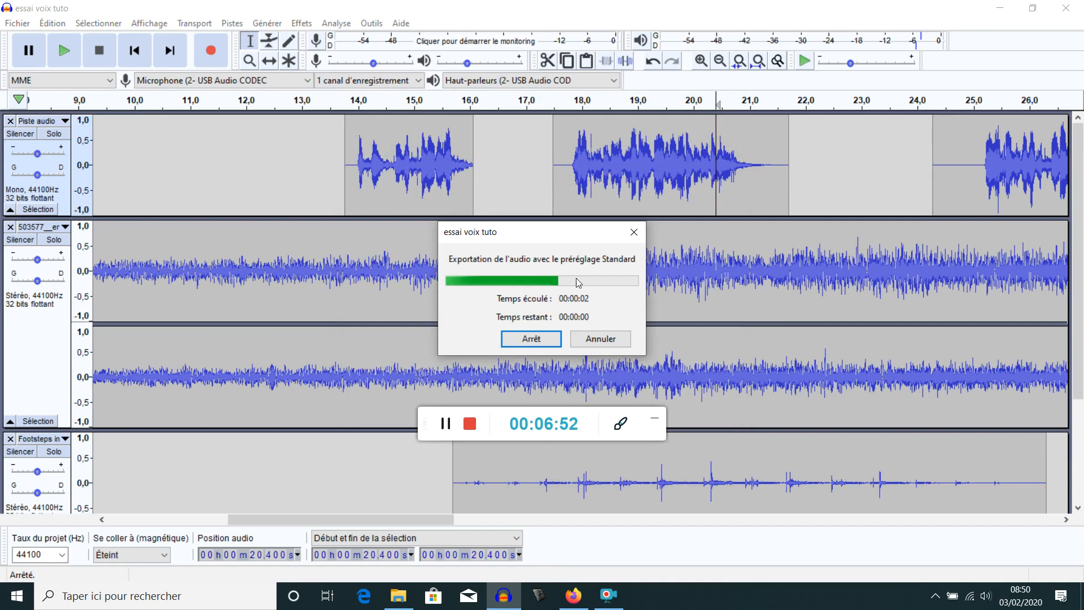
Export the project as the 16-bit PCM WAV "essai voix tuto" in Documents, accepting the stereo mixdown and the existing metadata tags.
left_click(20, 22)
mouse_move(51, 18)
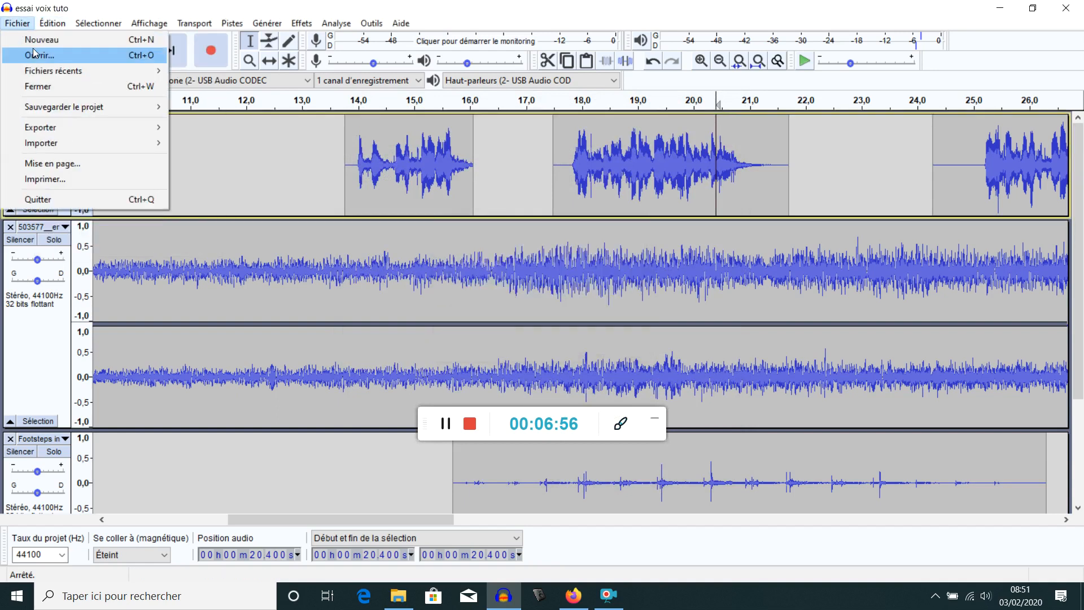
mouse_move(81, 128)
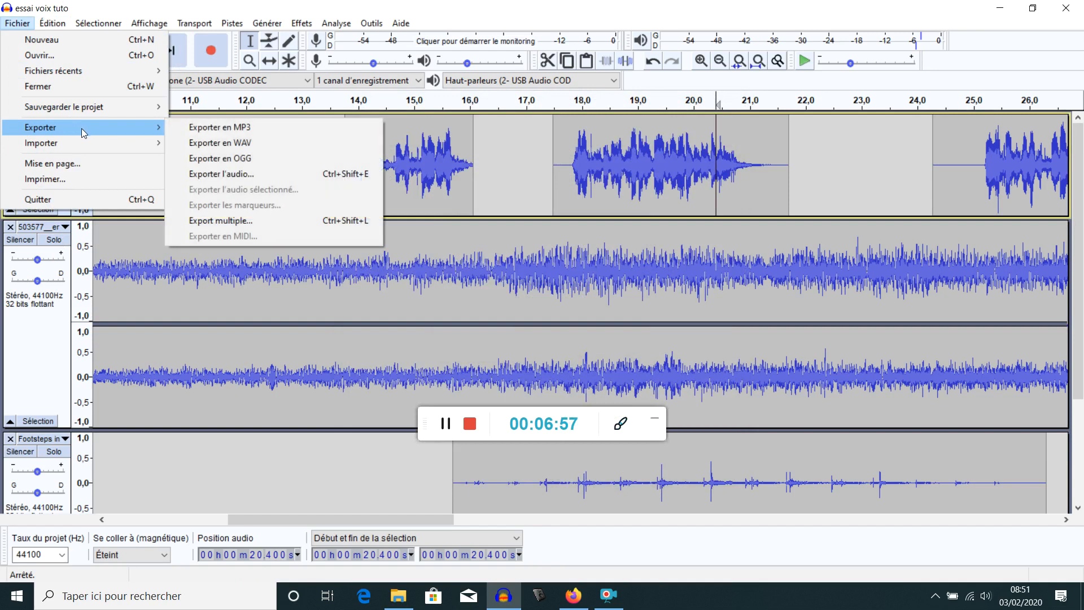
left_click(246, 143)
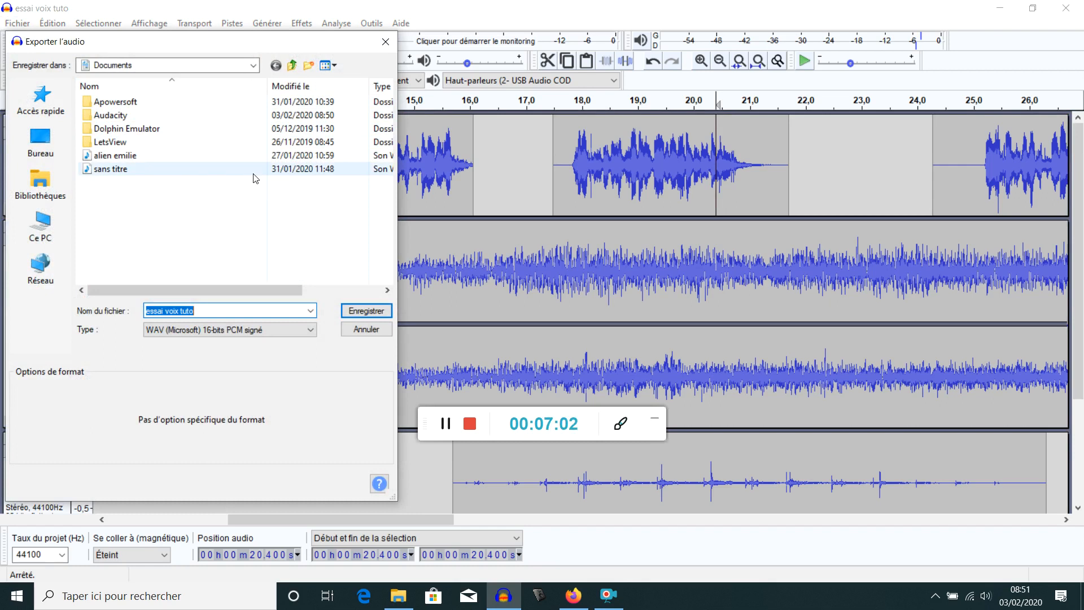
left_click(377, 312)
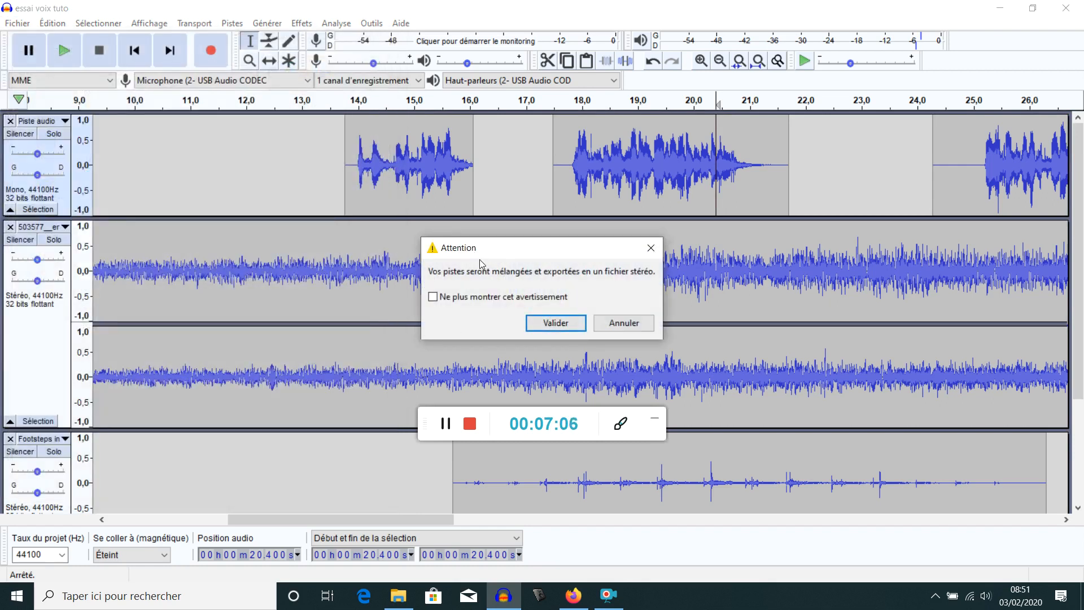
left_click_drag(483, 249, 443, 206)
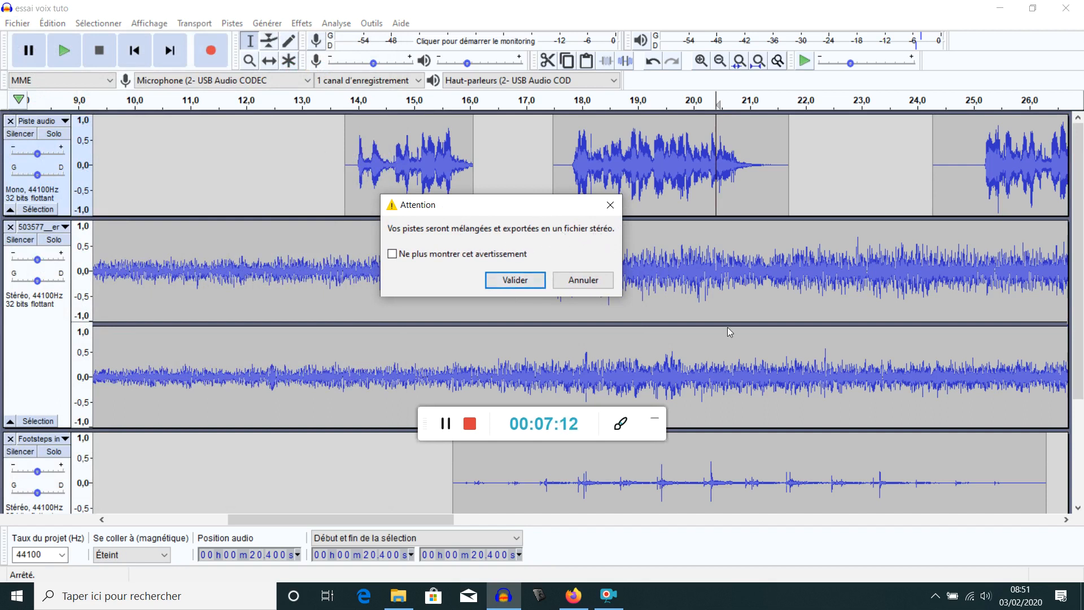
left_click(515, 280)
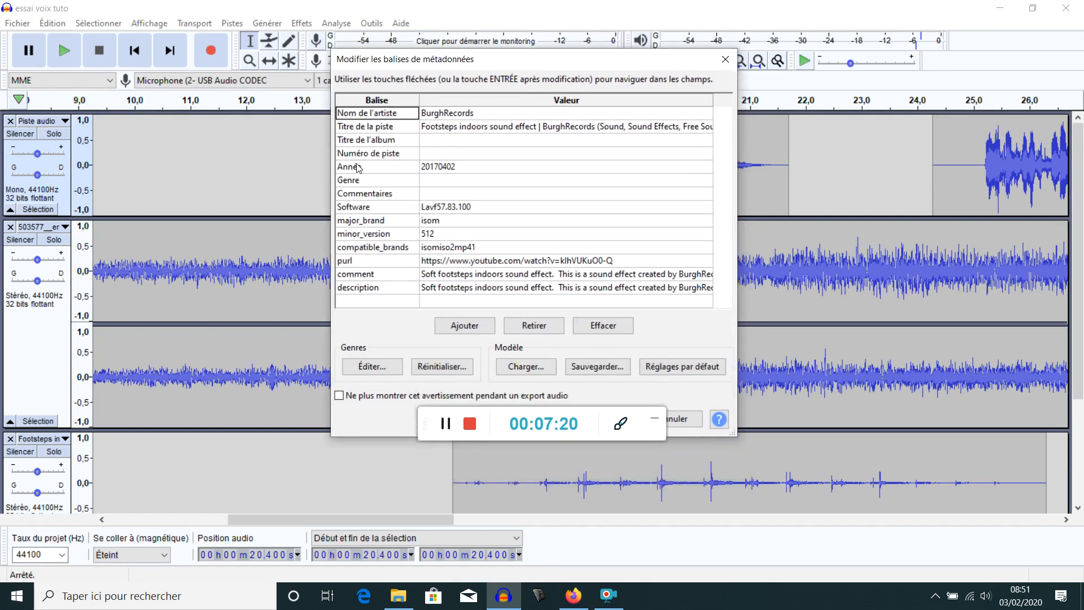
left_click_drag(537, 68, 511, 26)
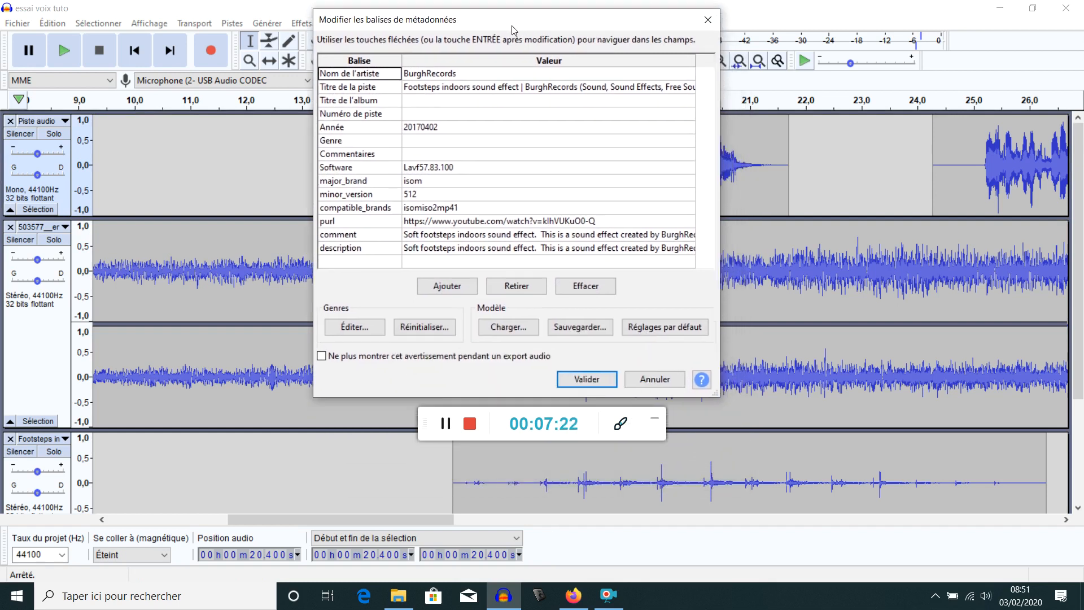
left_click(587, 378)
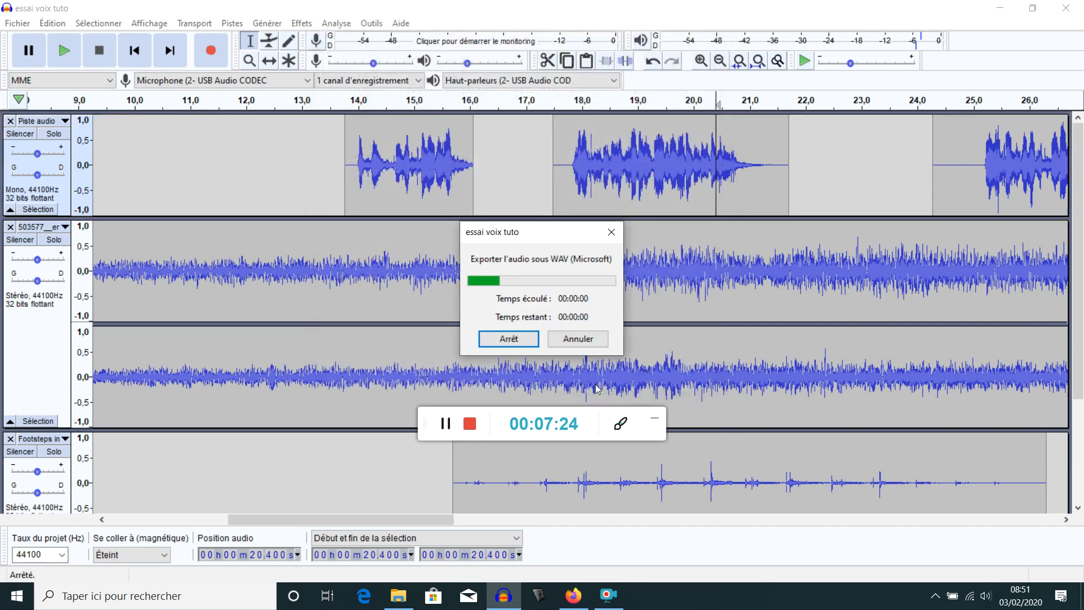
Switch to File Explorer, look in the Musique folder for the exported audio files, and close the window.
left_click(399, 596)
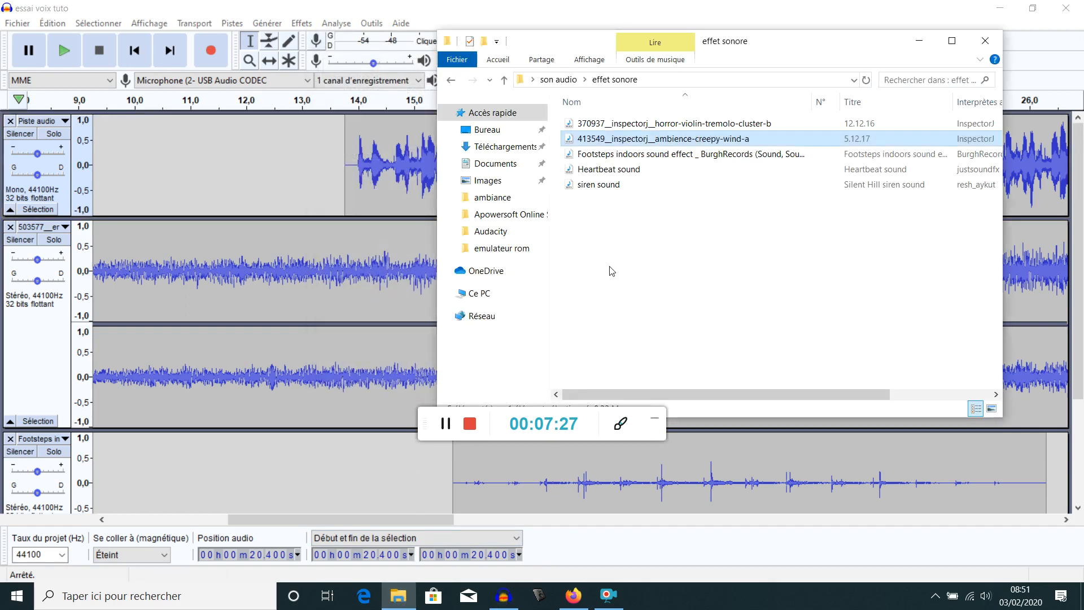
left_click(479, 293)
double_click(822, 164)
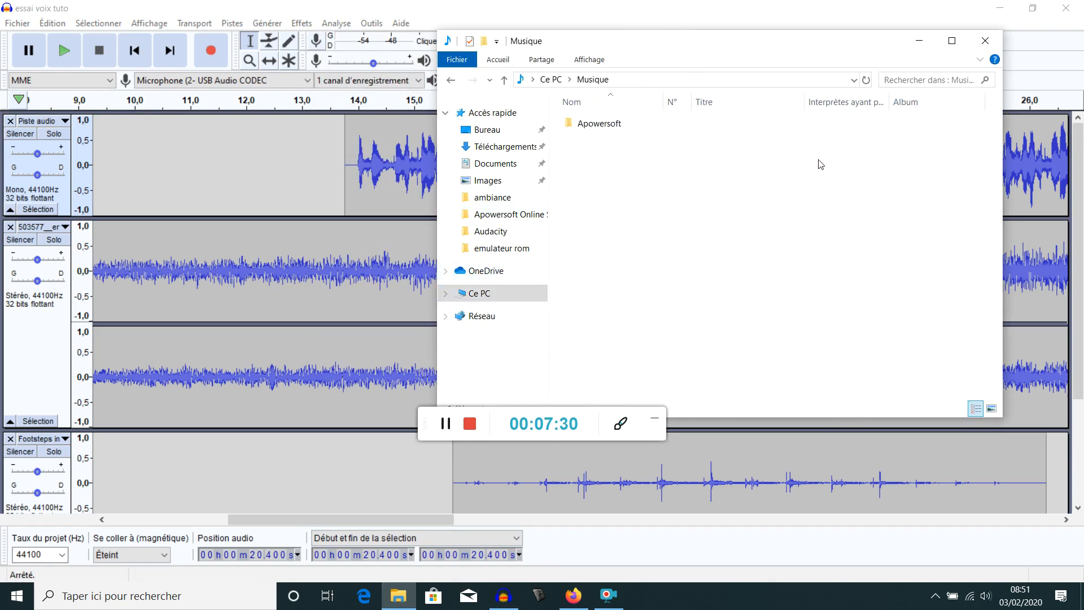
left_click(608, 124)
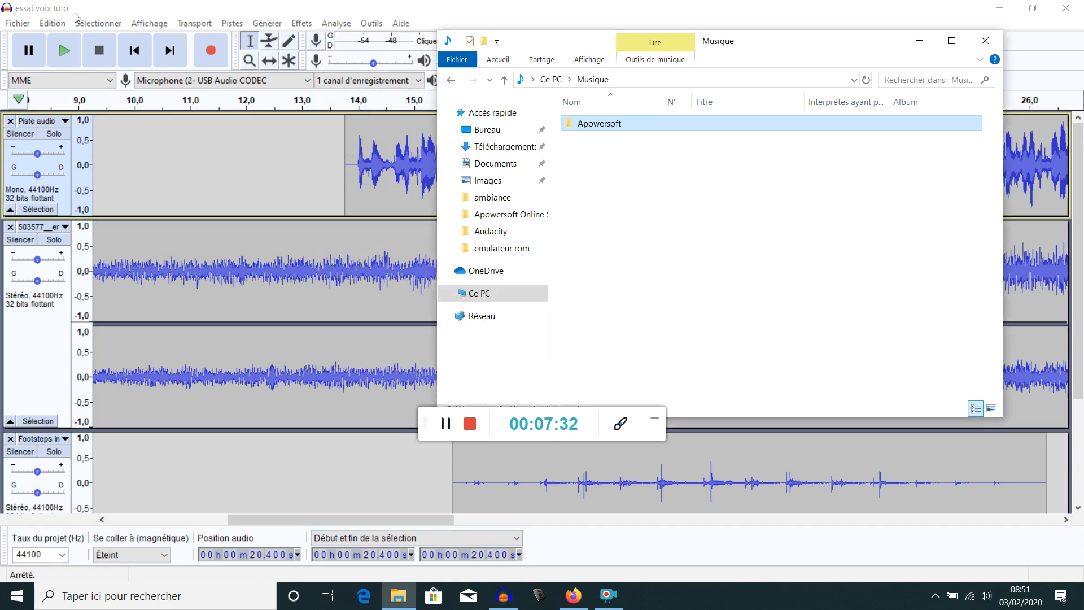
left_click(985, 45)
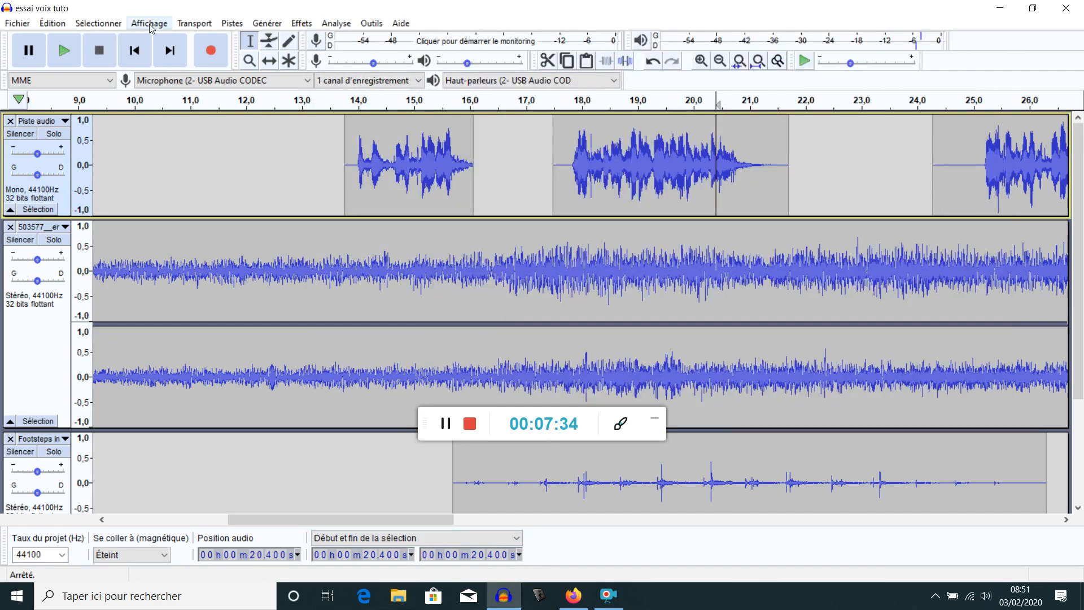
Reopen the WAV export dialog to check the destination folder, and close it without exporting.
left_click(18, 23)
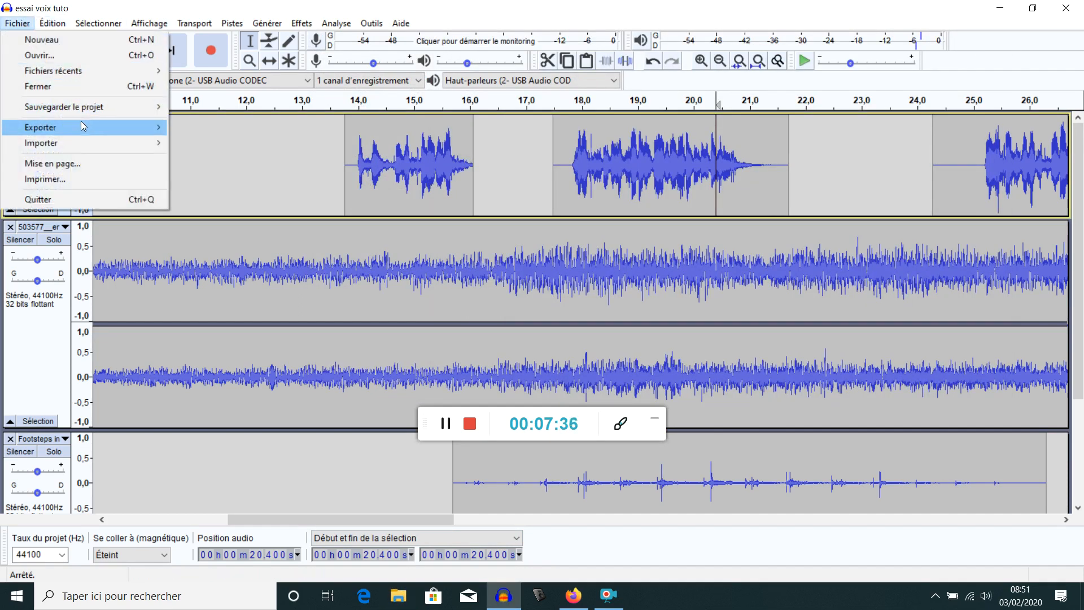
mouse_move(80, 123)
left_click(220, 143)
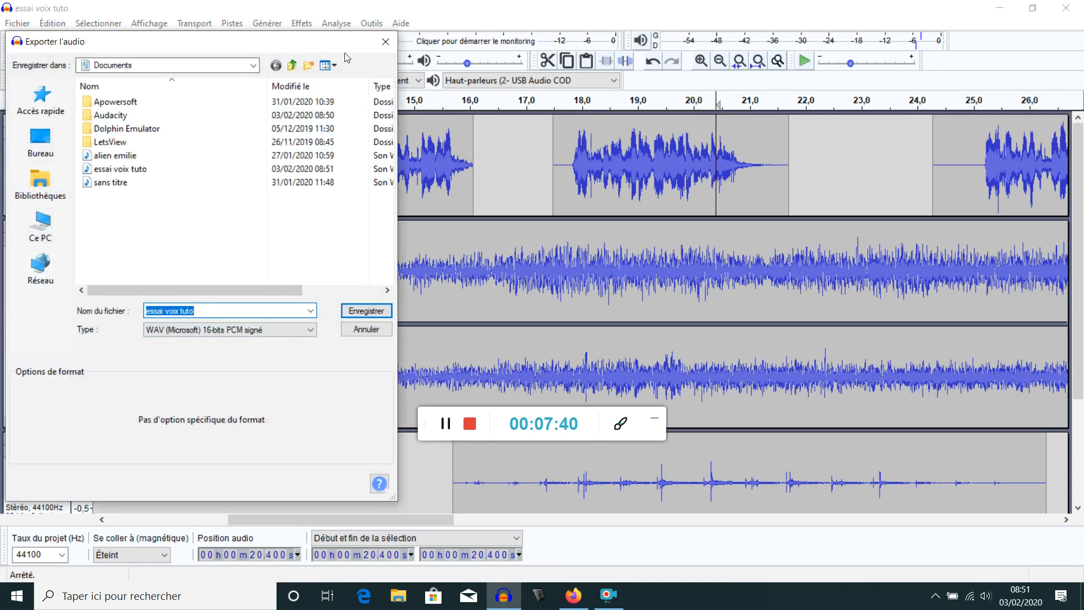
left_click(385, 43)
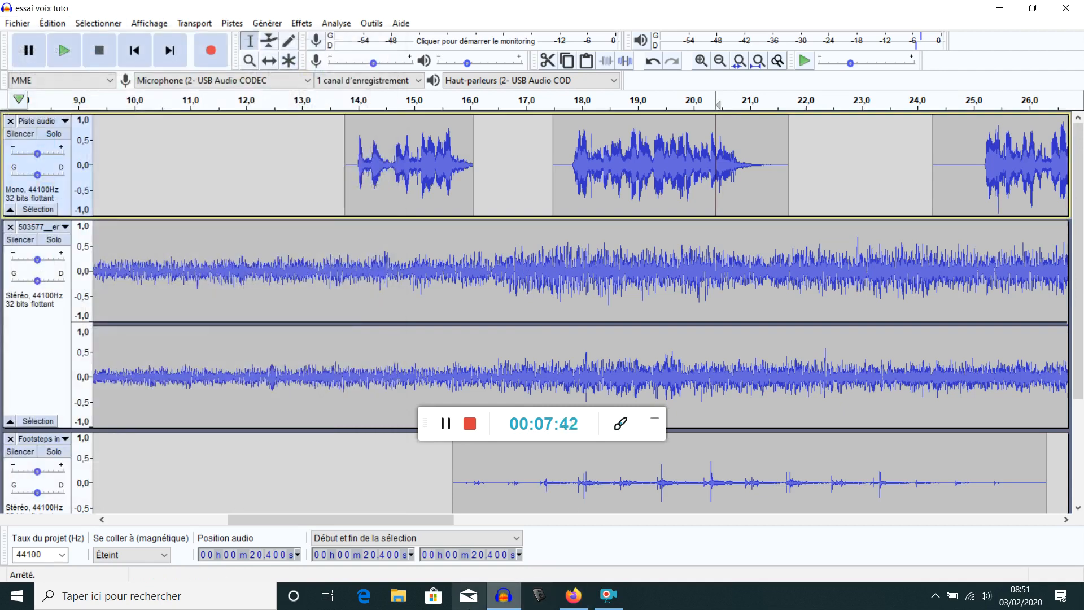
Switch to File Explorer, play the exported WAV "essai voix tuto" from Documents in full screen, skipping ahead to about 00:49, and close the player.
left_click(407, 602)
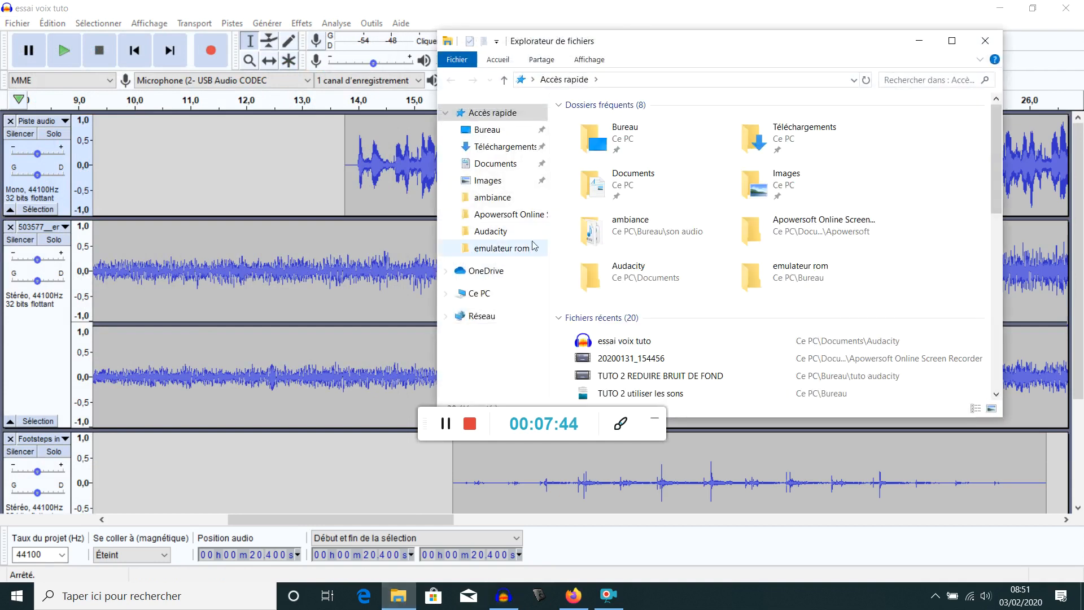
left_click(497, 165)
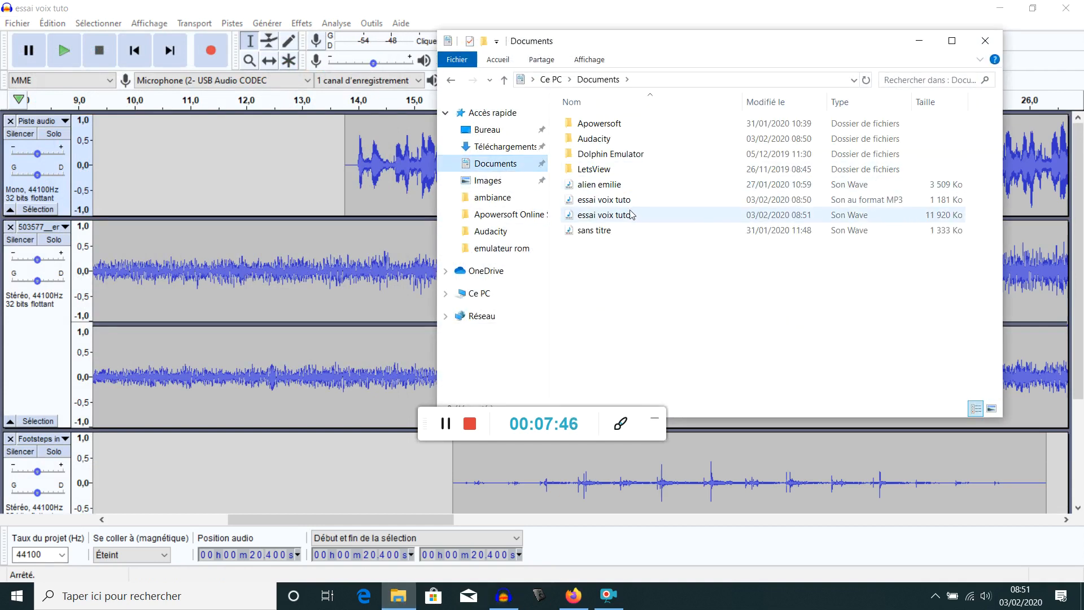
left_click(632, 218)
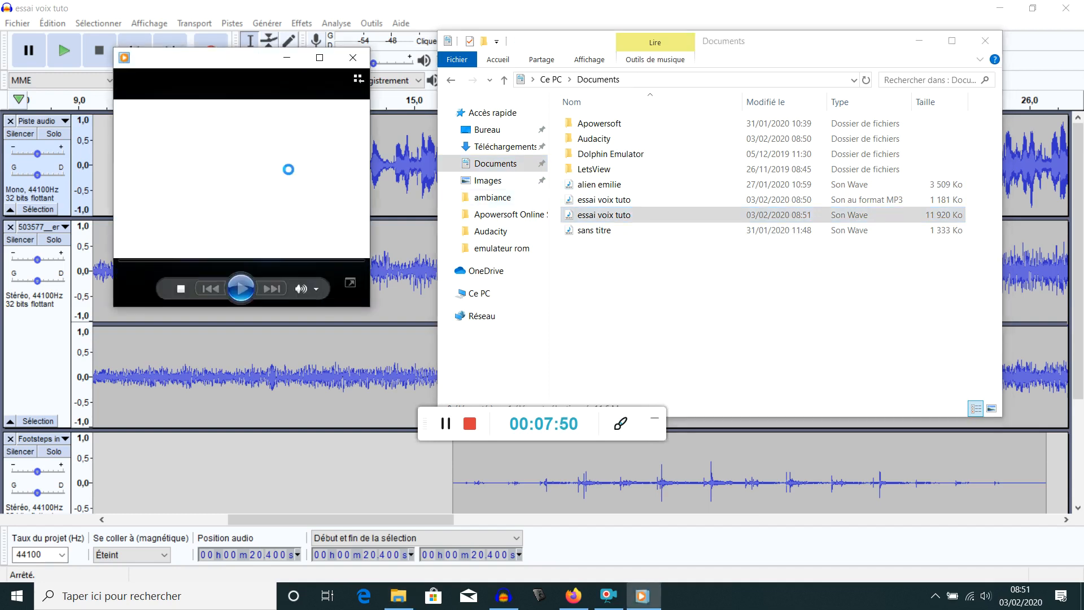
double_click(289, 171)
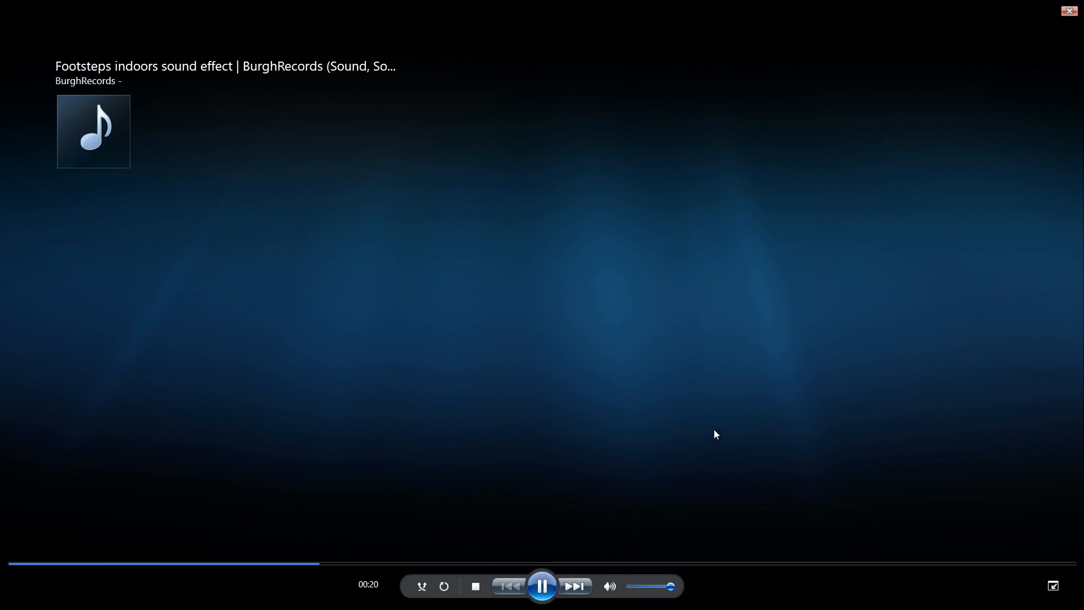
left_click(762, 563)
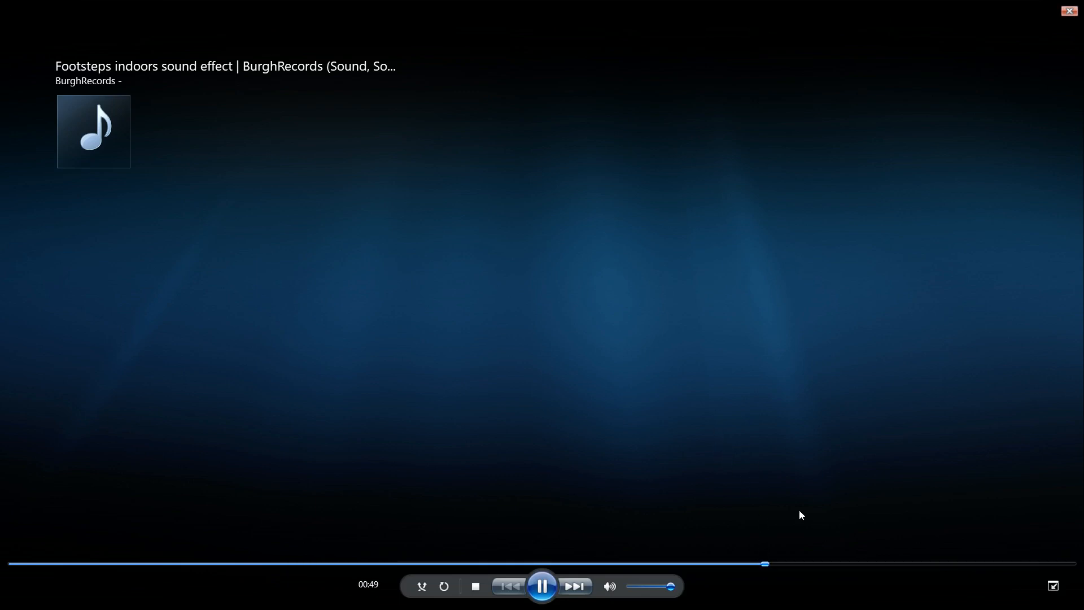
left_click(1070, 11)
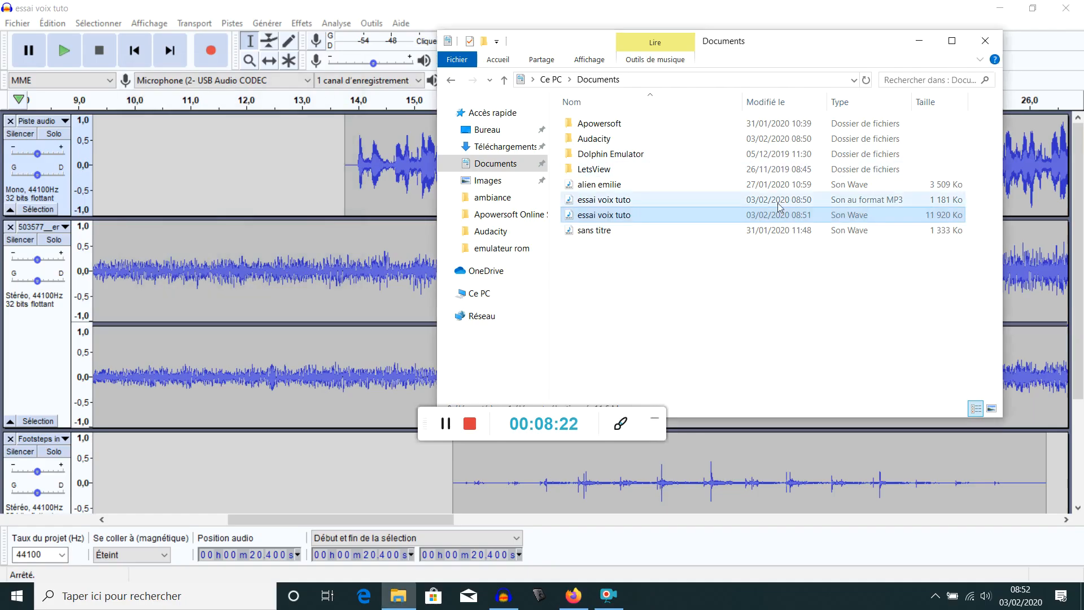
Point out the exported WAV "essai voix tuto" in the Documents folder, and switch back to the Audacity project.
left_click(654, 219)
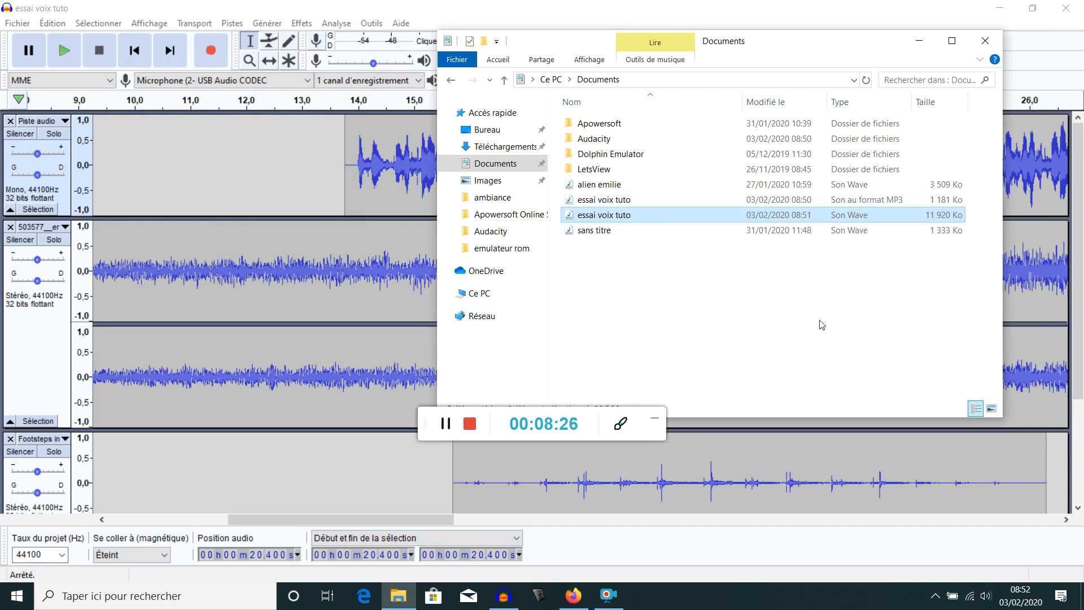
mouse_move(588, 220)
left_mouse_down()
mouse_move(625, 276)
mouse_move(604, 226)
left_mouse_up()
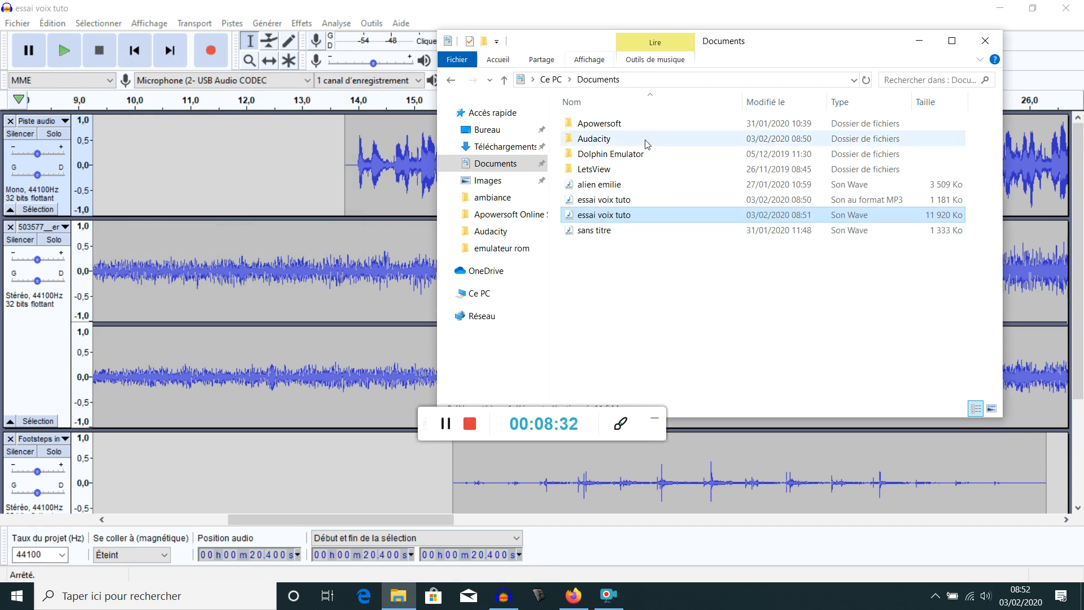
left_click(526, 5)
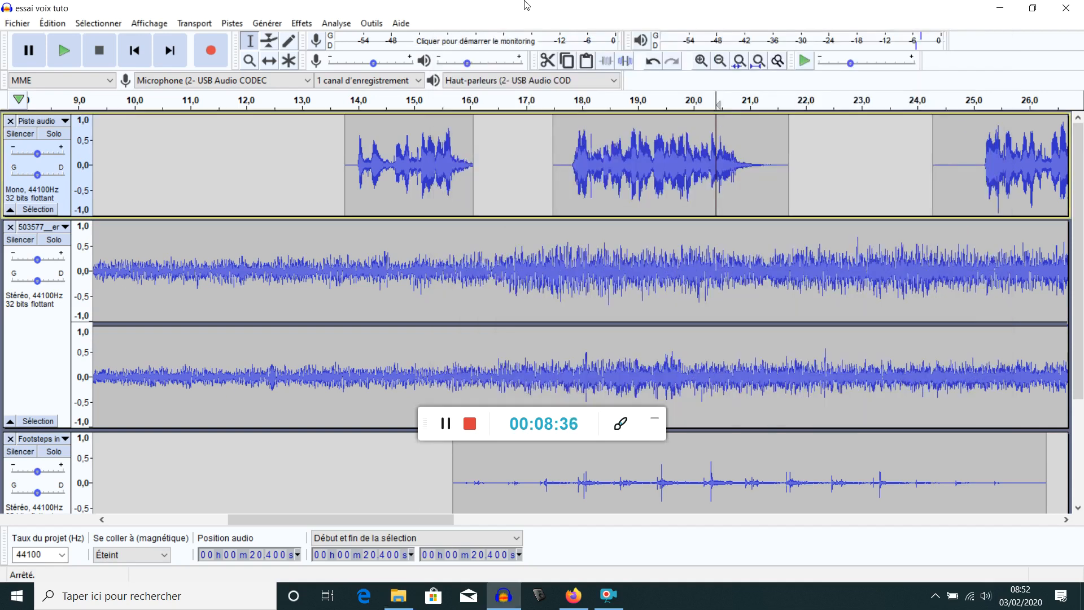
Examine the voice, ambience and footsteps tracks, from the close-up clips to the whole project fitted to the window width.
scroll(557, 191, "down", 5)
scroll(557, 191, "up", 5)
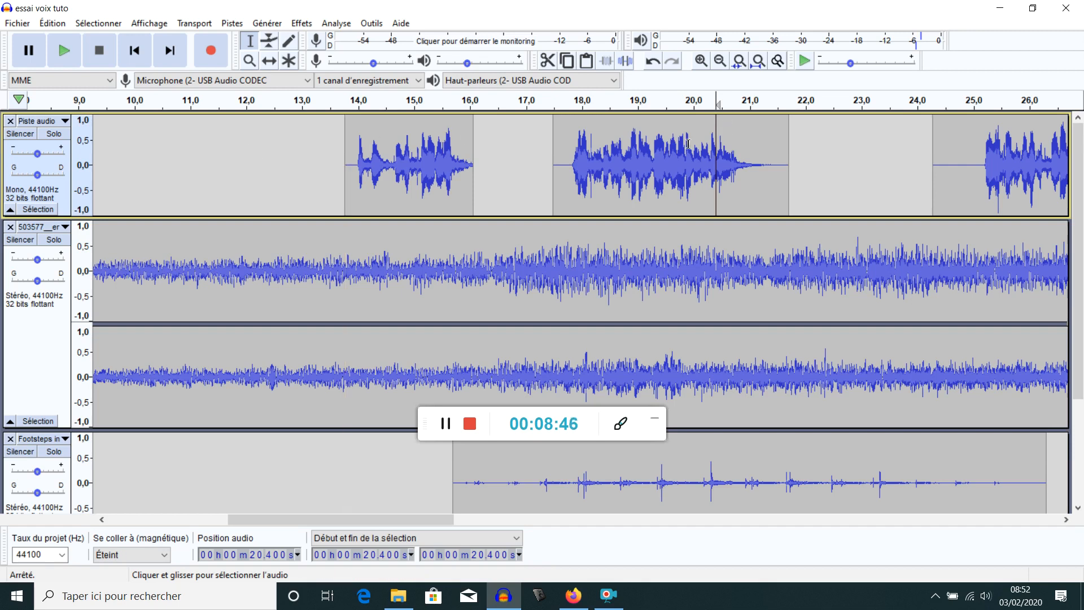
scroll(545, 242, "down", 2)
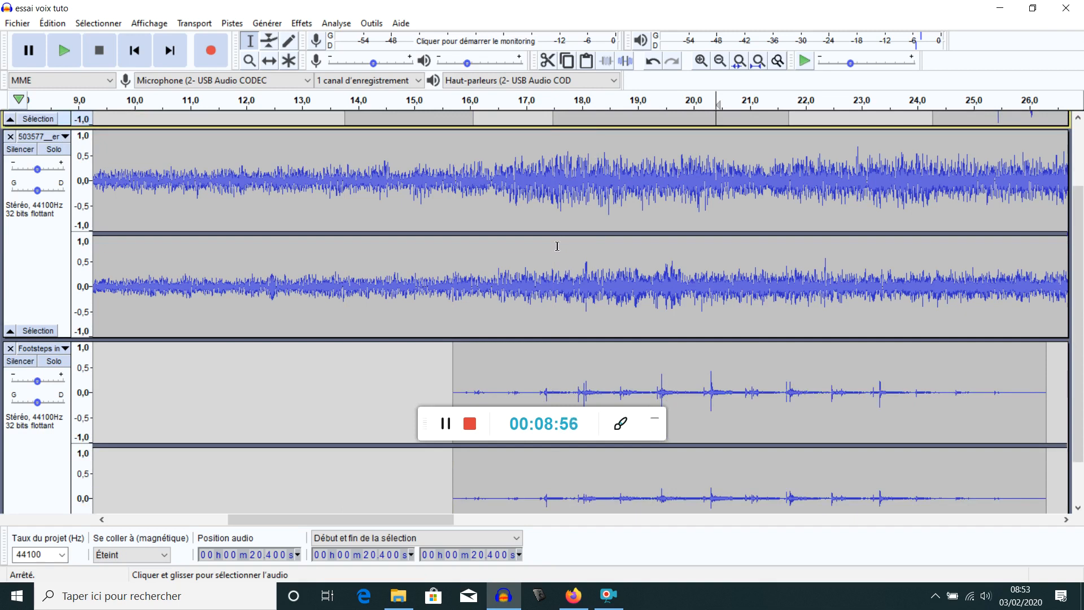
scroll(452, 283, "down", 2)
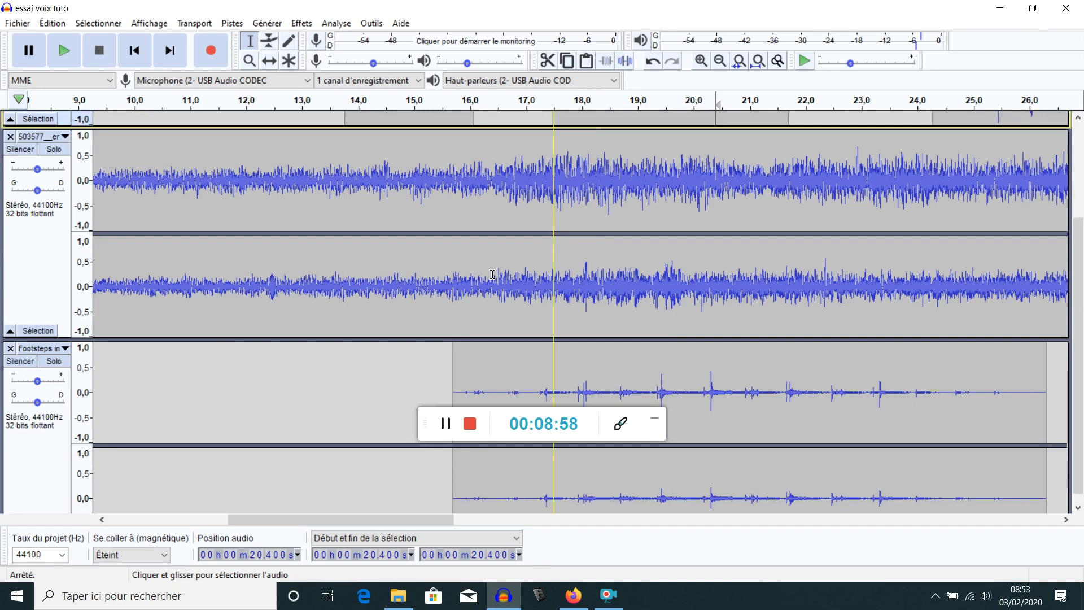
scroll(294, 293, "up", 4)
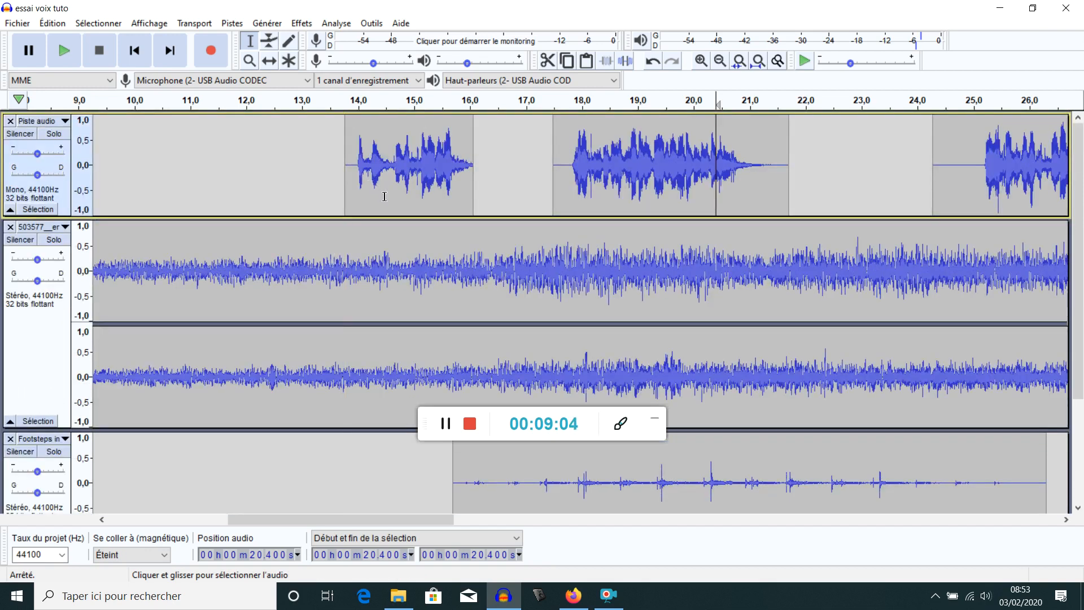
scroll(386, 197, "down", 3)
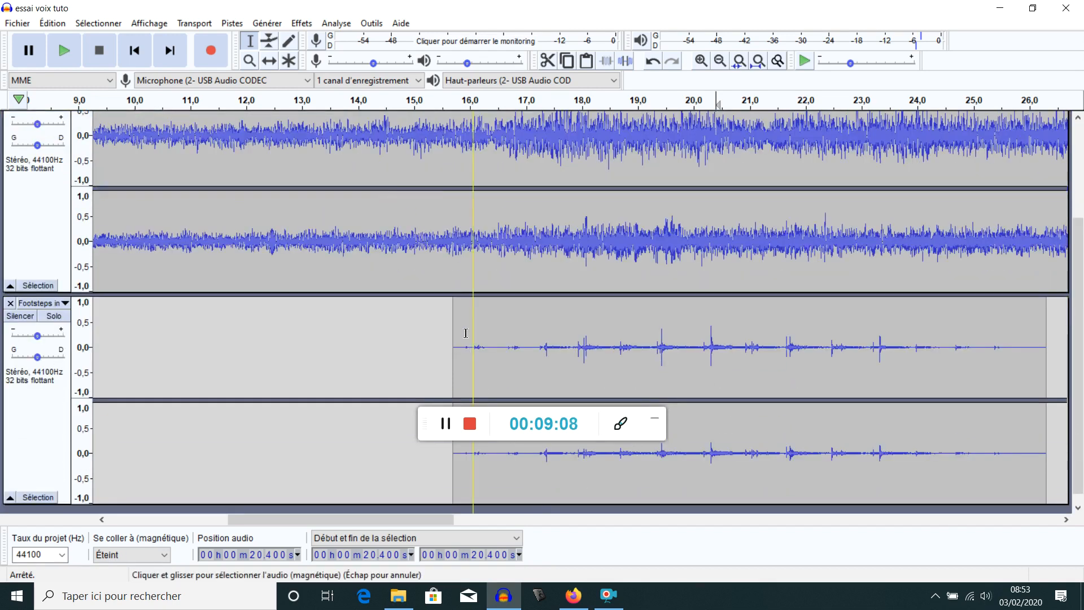
key("ctrl+f")
key("ctrl+3")
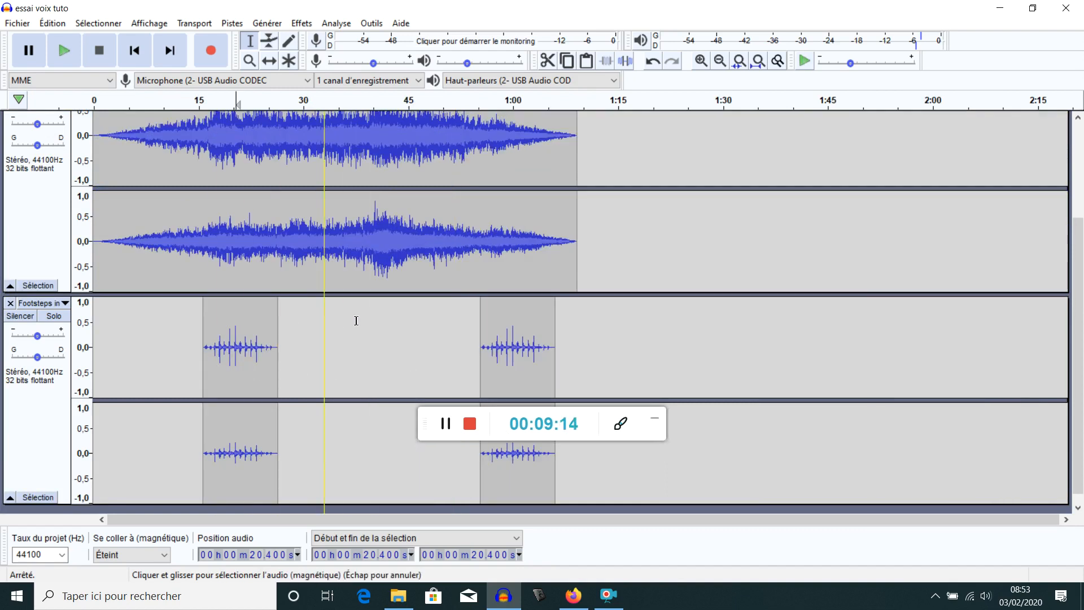
scroll(438, 320, "down", 1)
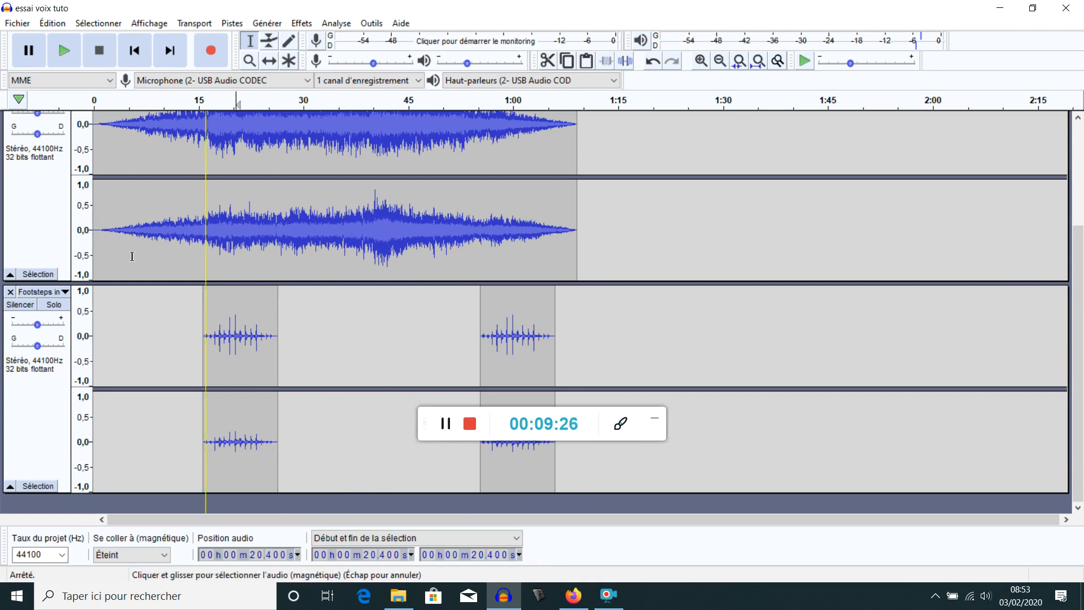
scroll(368, 186, "up", 3)
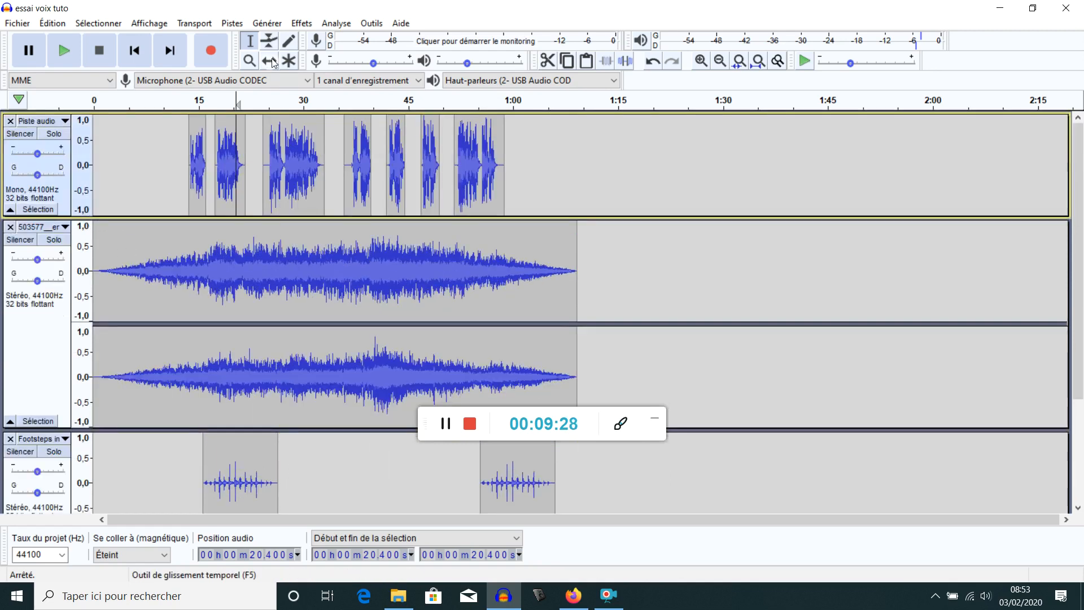